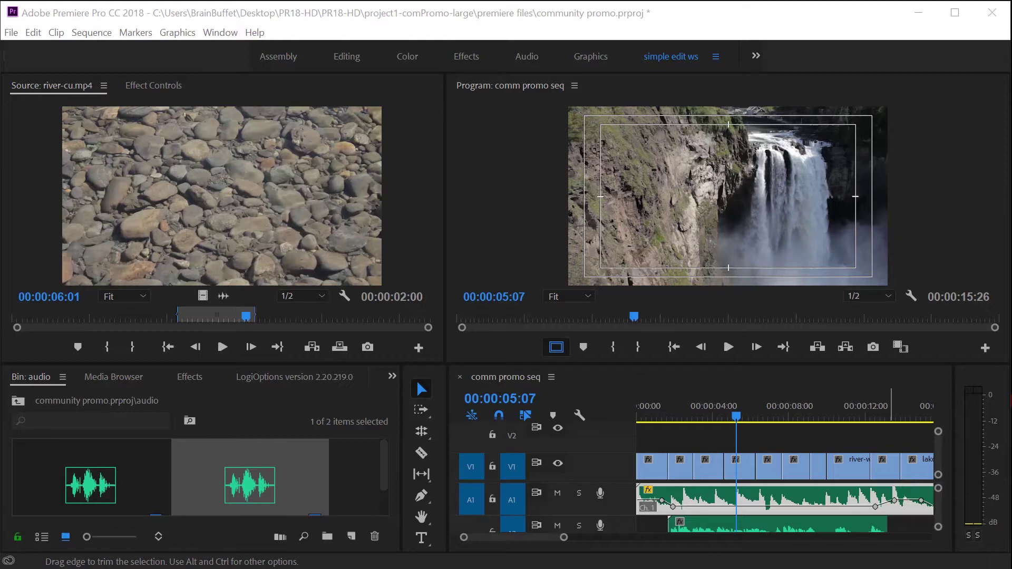
Shrink the A1 track to reveal A2 and park the playhead at the river shot's start, 10:01.
{"action": "left_click", "coordinate": [830, 410]}
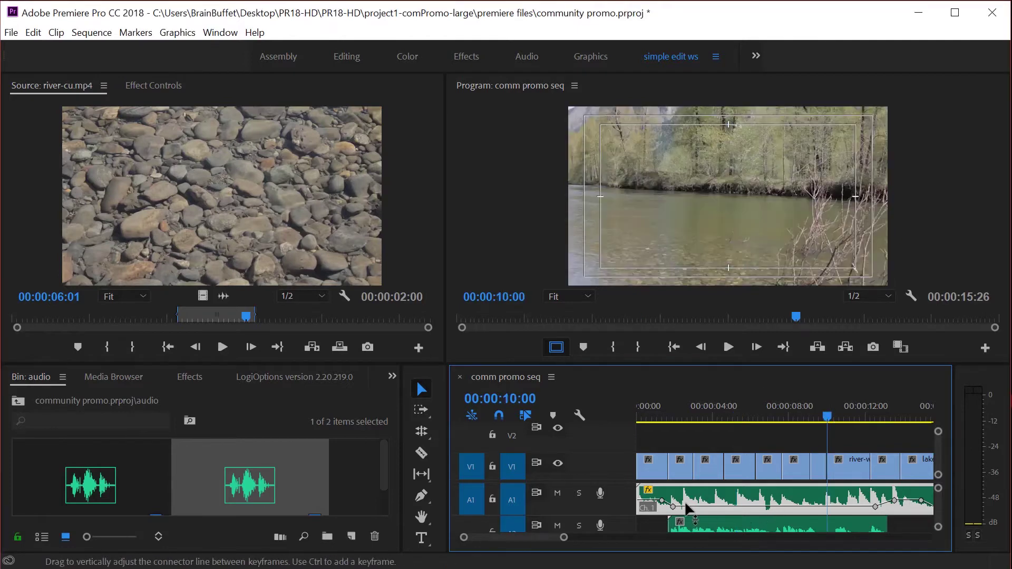
{"action": "left_click_drag", "start_coordinate": [621, 515], "coordinate": [620, 505]}
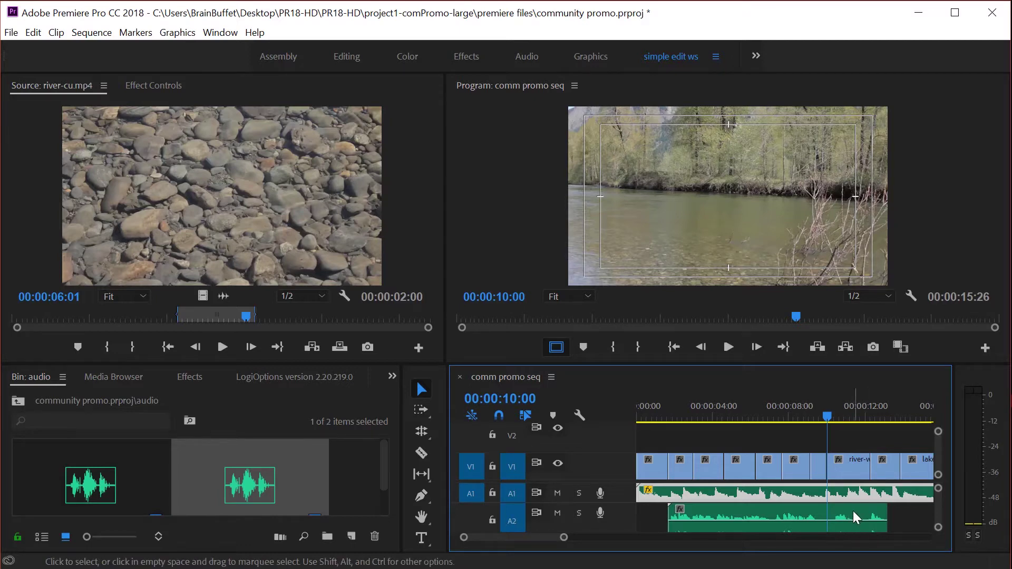
{"action": "key", "text": "space"}
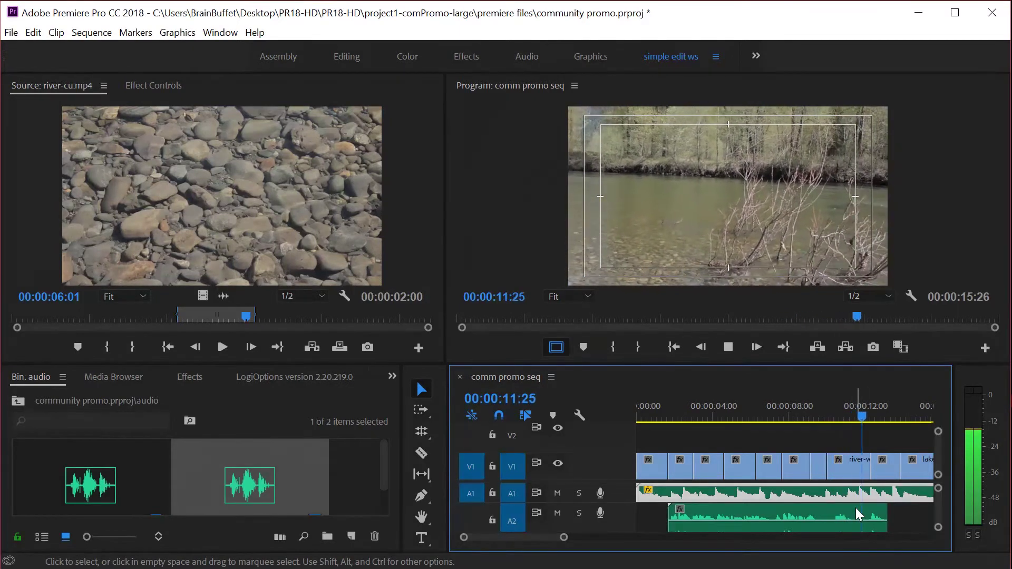
{"action": "key", "text": "space"}
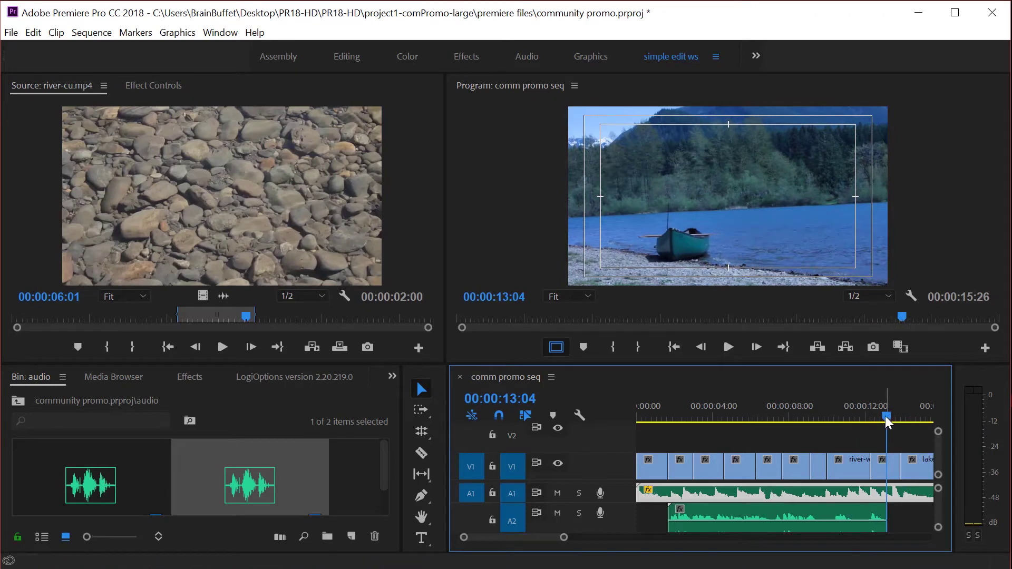
{"action": "left_click_drag", "start_coordinate": [884, 416], "coordinate": [827, 411]}
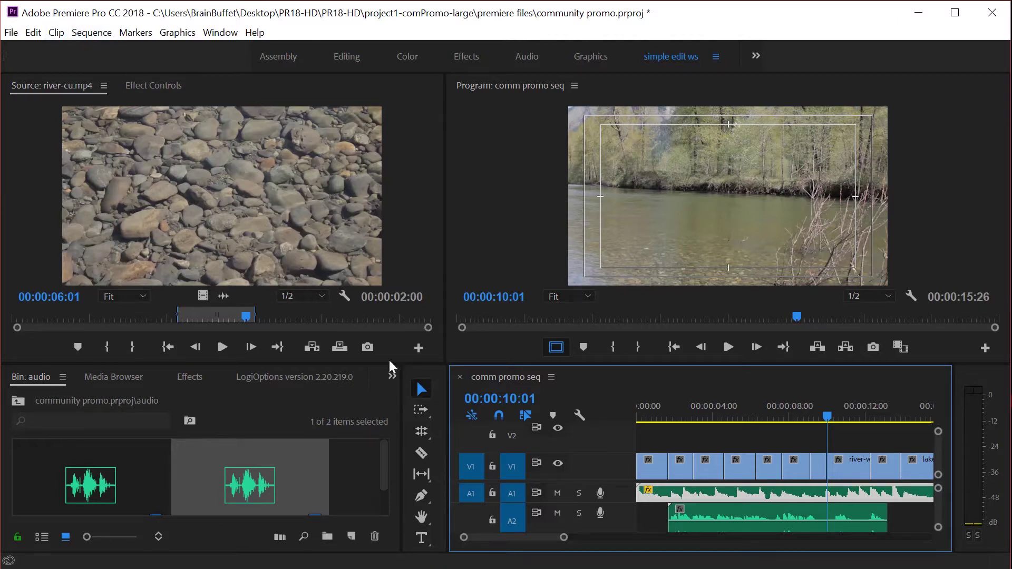
Create a title reading 'Easy to reach...' over the river shot, placing it on V2 at 10:01.
{"action": "left_click", "coordinate": [423, 538]}
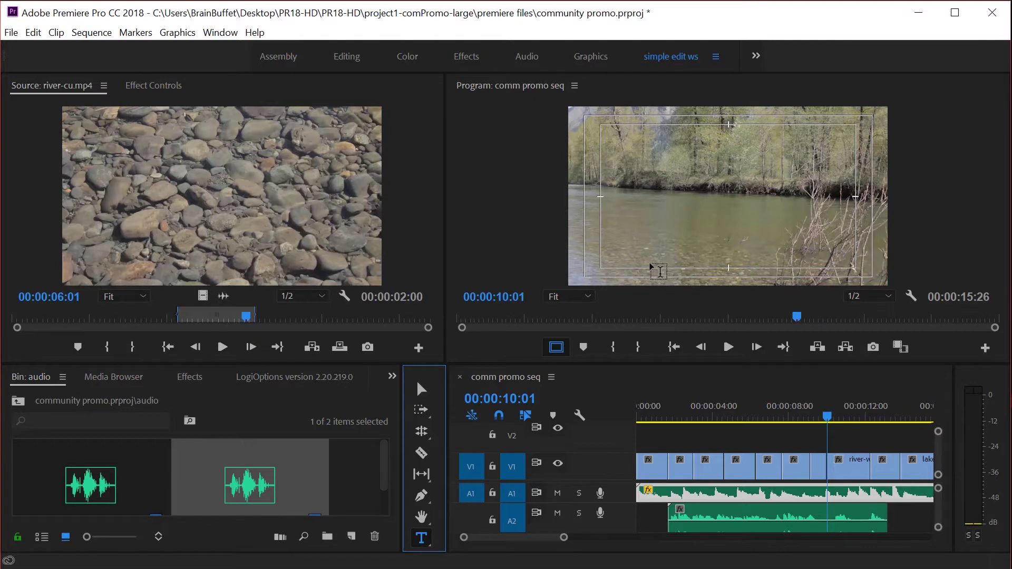
{"action": "left_click", "coordinate": [611, 241]}
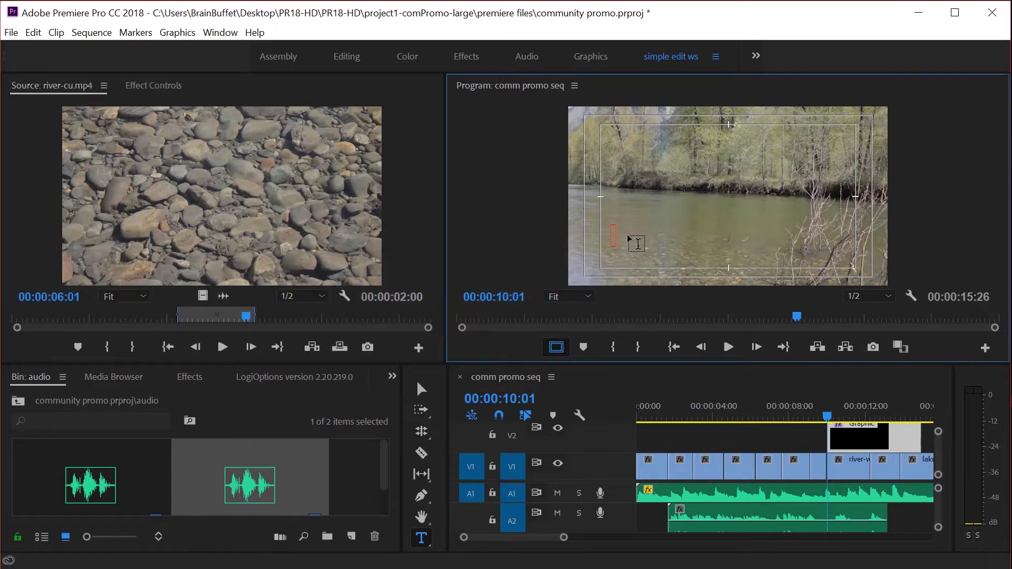
{"action": "type", "text": "Easy to rea"}
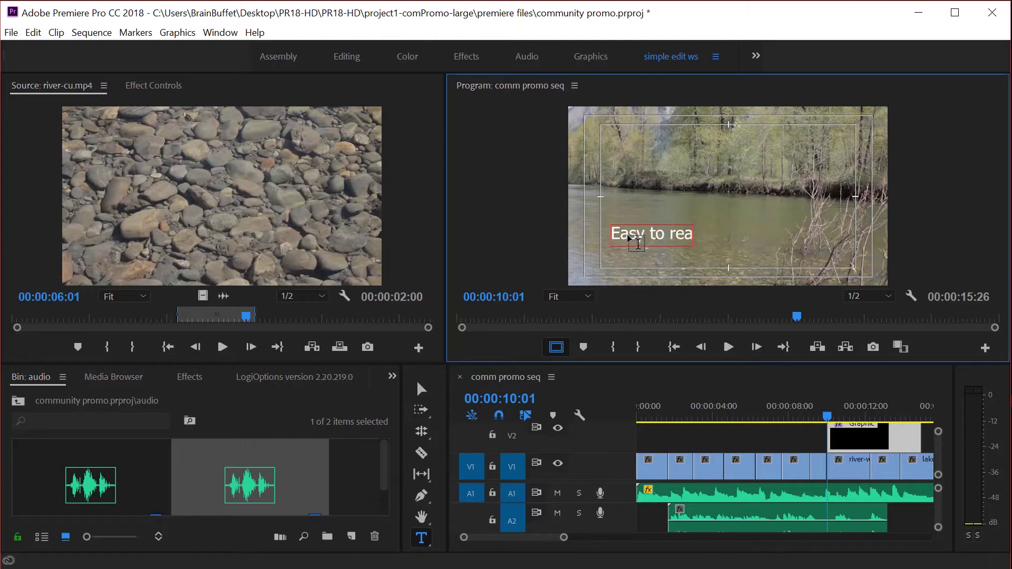
{"action": "type", "text": "ch..."}
Enlarge the 'Easy to reach...' title, lower it in the river frame, and re-enter its text.
{"action": "left_click", "coordinate": [421, 393]}
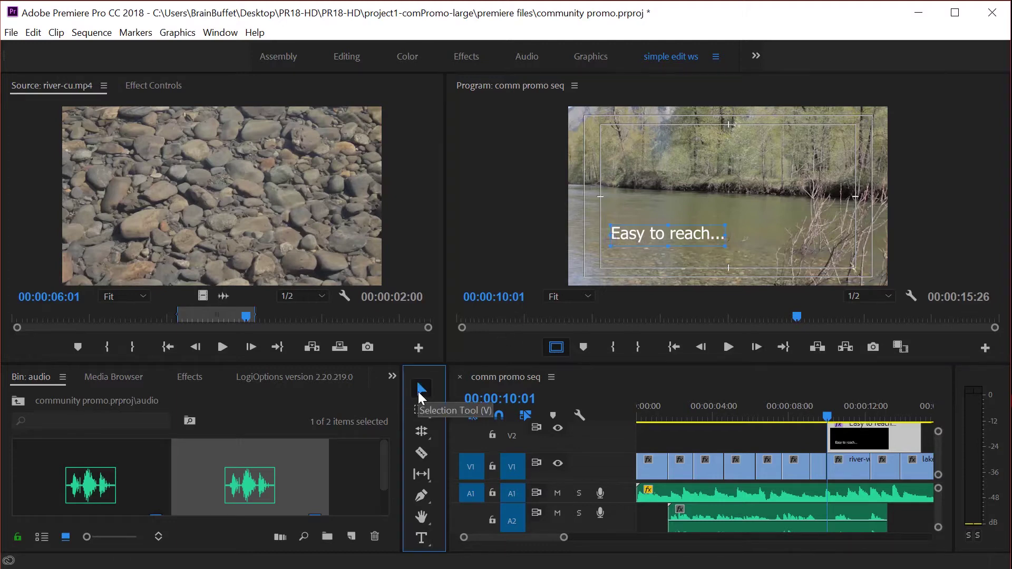
{"action": "left_click_drag", "start_coordinate": [674, 235], "coordinate": [738, 252]}
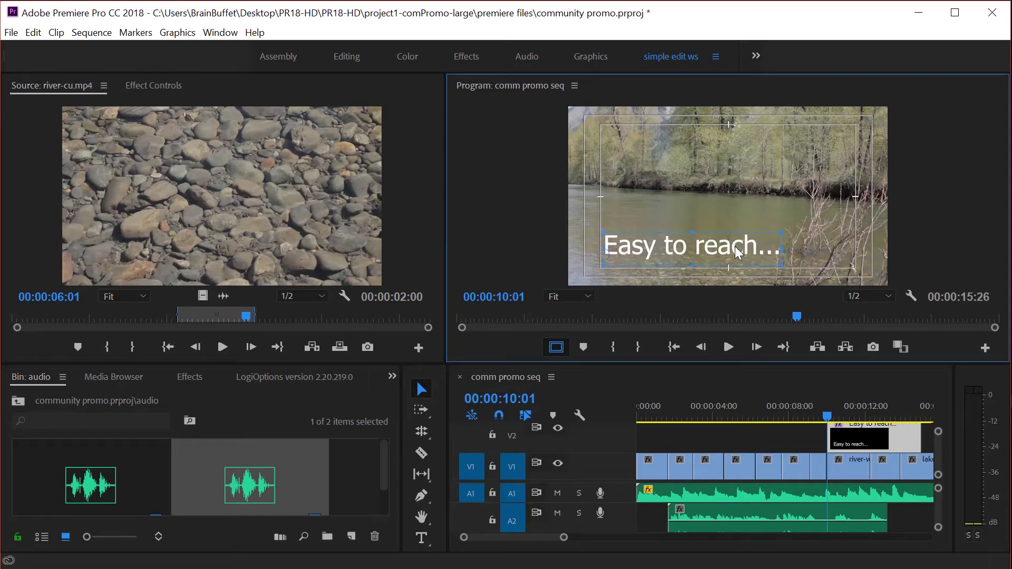
{"action": "left_click_drag", "start_coordinate": [653, 251], "coordinate": [648, 258]}
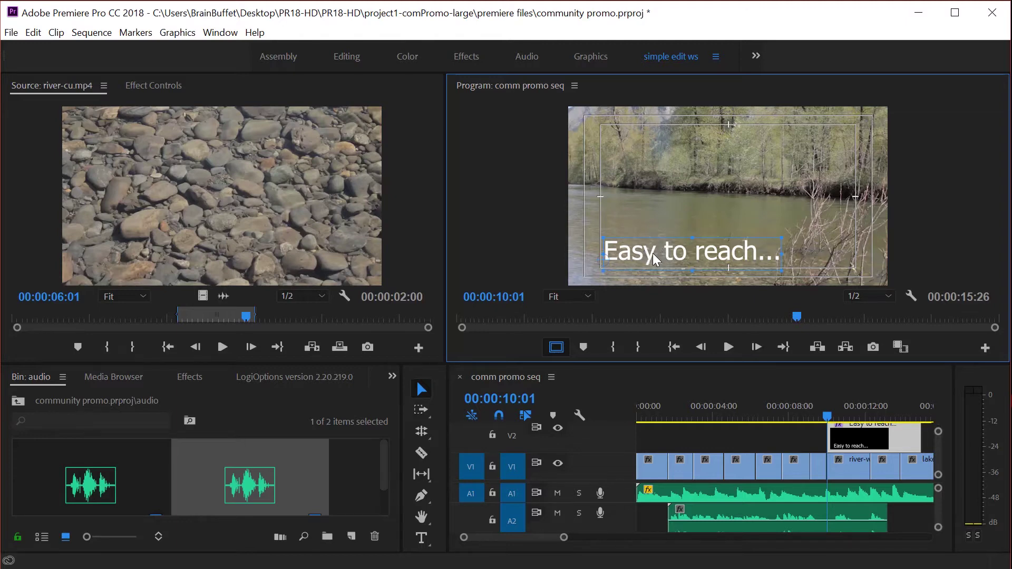
{"action": "key", "text": "t"}
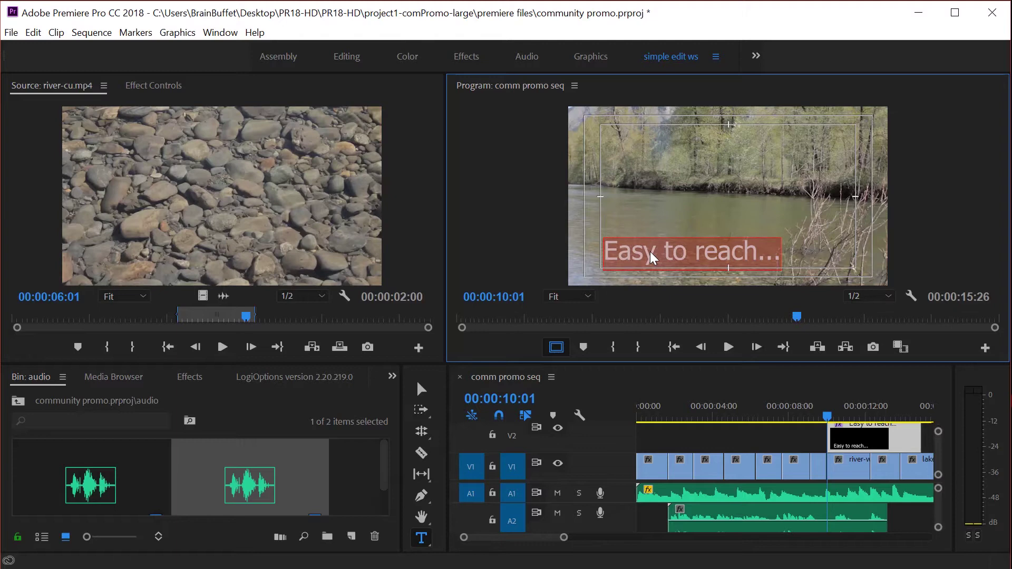
{"action": "left_click", "coordinate": [652, 257]}
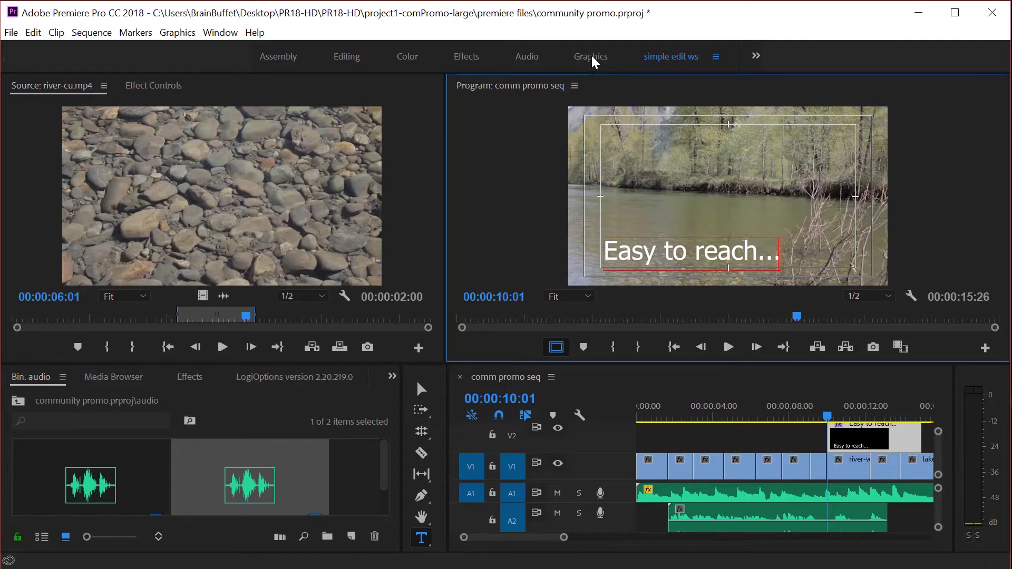
In the title's Effect Controls Source Text, try Verdana as the font.
{"action": "left_click", "coordinate": [153, 86]}
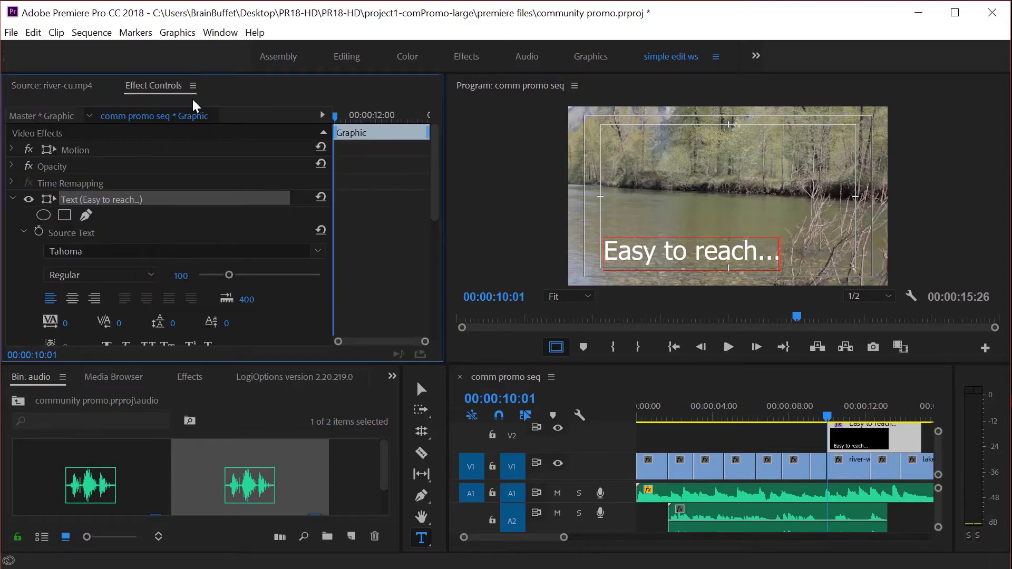
{"action": "scroll", "coordinate": [136, 270], "scroll_direction": "down", "scroll_amount": 1}
{"action": "scroll", "coordinate": [136, 270], "scroll_direction": "up", "scroll_amount": 1}
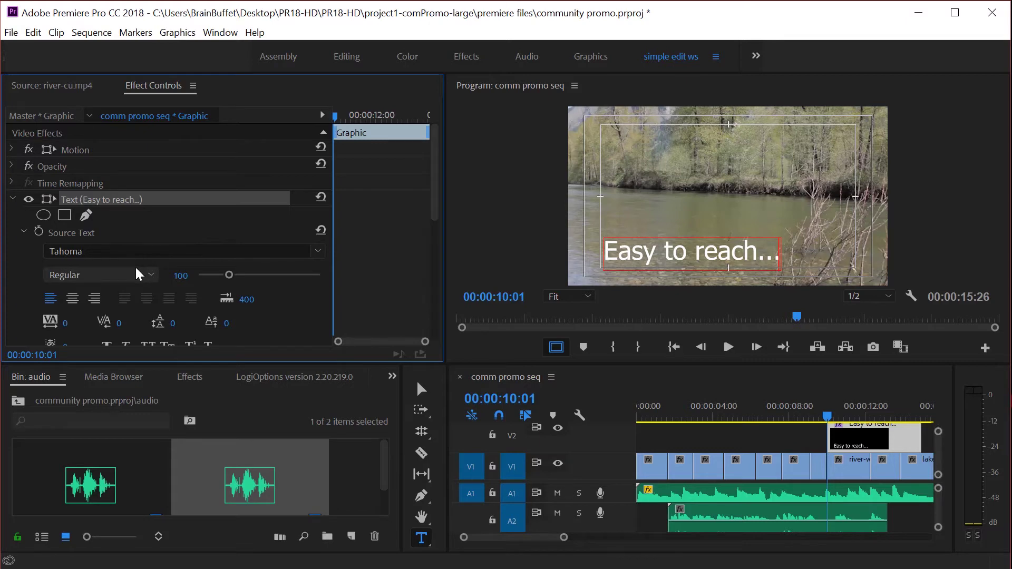
{"action": "left_click", "coordinate": [318, 250]}
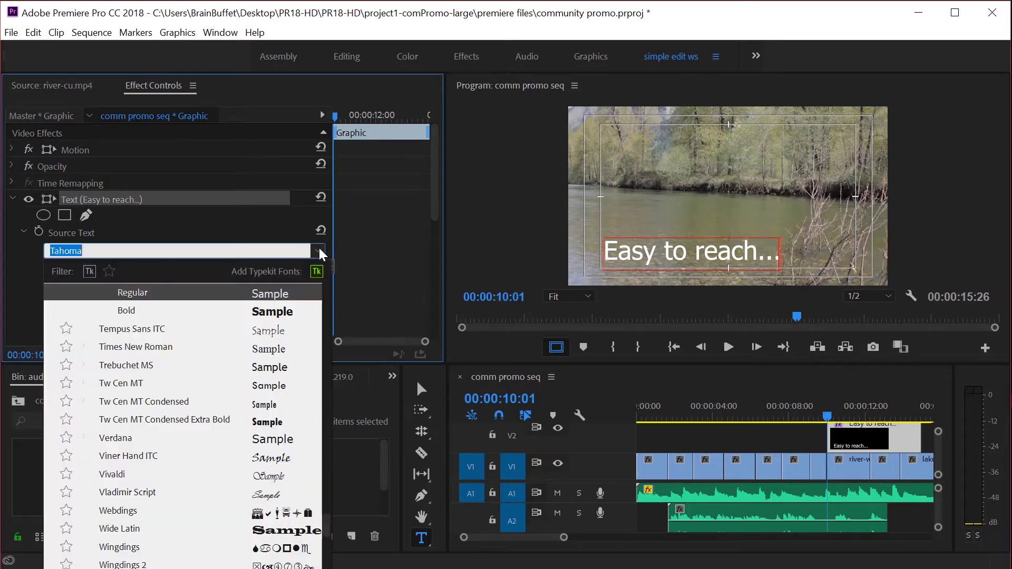
{"action": "left_click", "coordinate": [131, 438]}
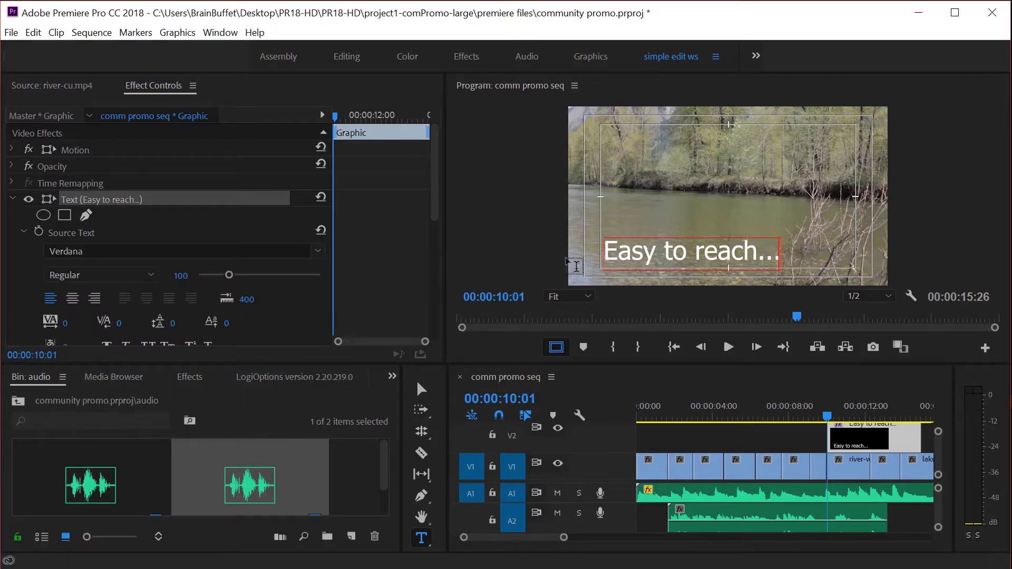
Select all the title text, set it to Verdana Bold, and nudge the title slightly lower.
{"action": "left_click", "coordinate": [630, 252]}
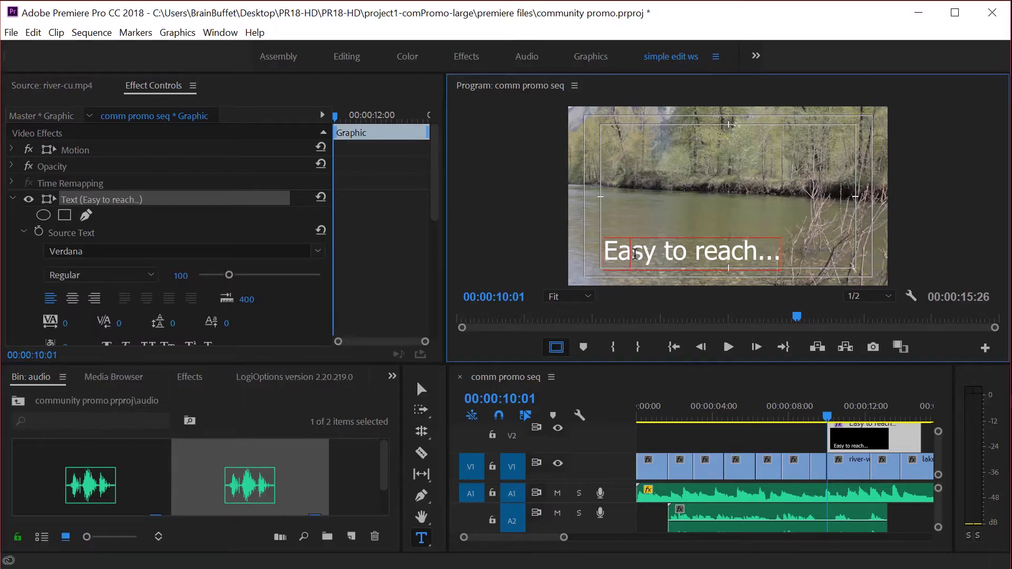
{"action": "left_click", "coordinate": [773, 251]}
{"action": "key", "text": "ctrl+shift+Left"}
{"action": "key", "text": "ctrl+shift+Left"}
{"action": "key", "text": "ctrl+shift+Left"}
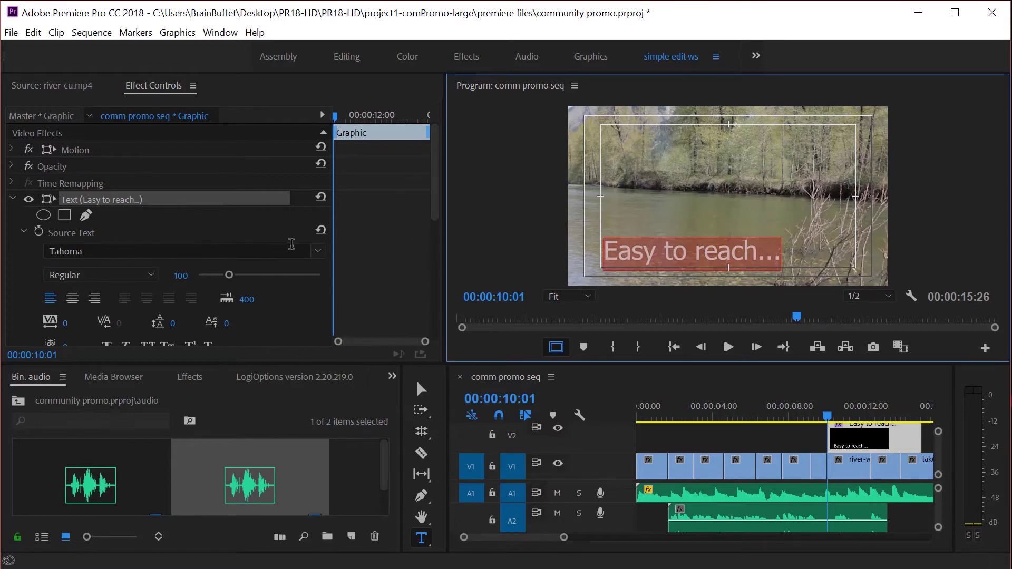
{"action": "left_click", "coordinate": [316, 253]}
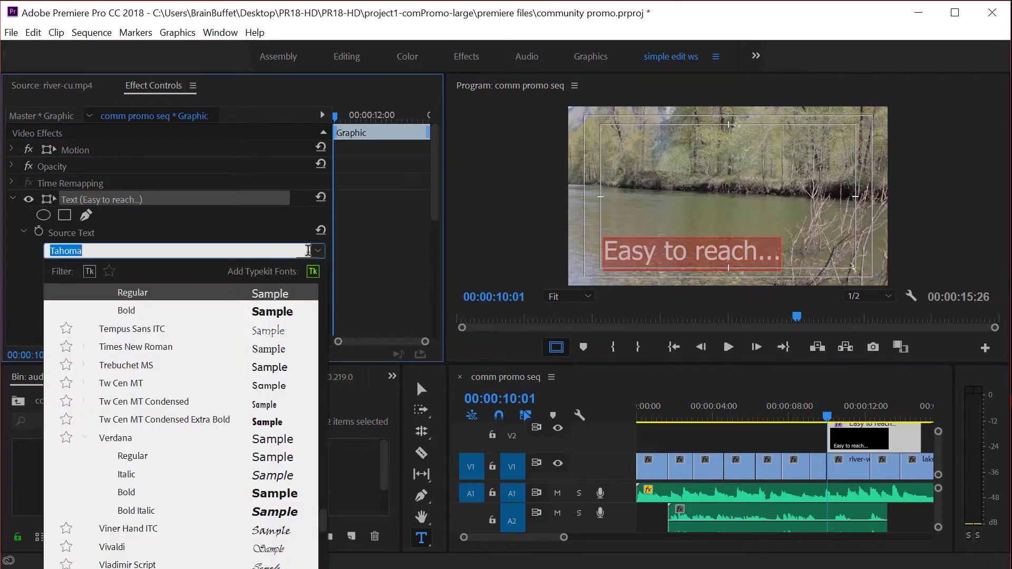
{"action": "left_click", "coordinate": [134, 493]}
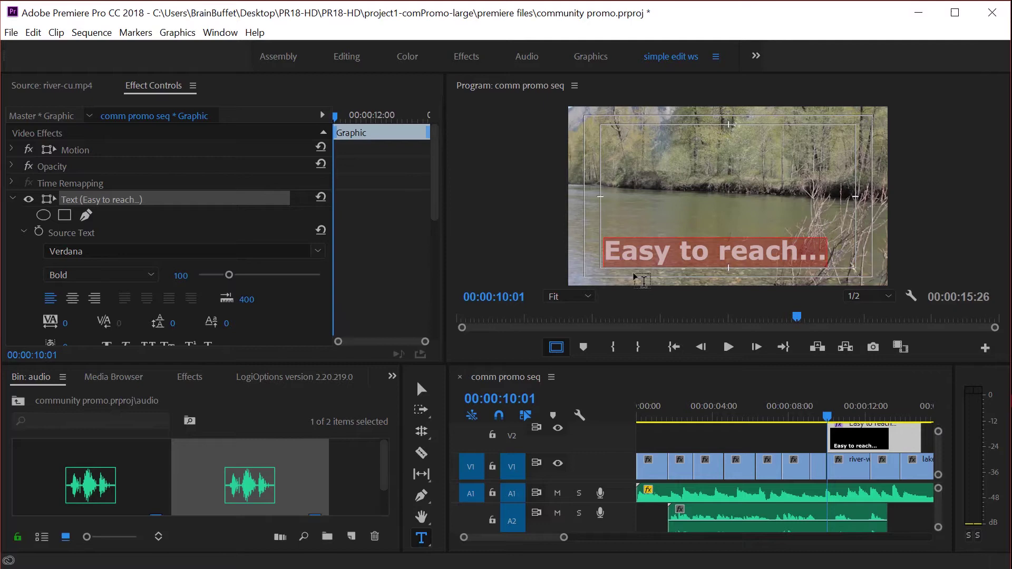
{"action": "left_click", "coordinate": [424, 393]}
{"action": "mouse_move", "coordinate": [653, 255]}
{"action": "left_mouse_down"}
{"action": "mouse_move", "coordinate": [662, 233]}
{"action": "mouse_move", "coordinate": [667, 254]}
{"action": "mouse_move", "coordinate": [650, 255]}
{"action": "left_mouse_up"}
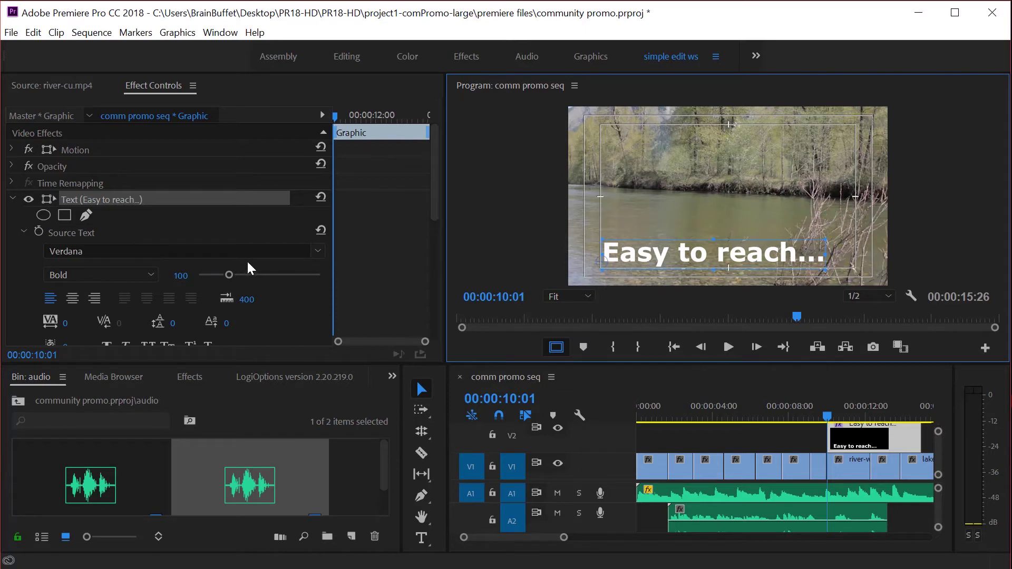
Apply the Stencil font to the title text, then return to the Selection tool.
{"action": "left_click", "coordinate": [319, 251]}
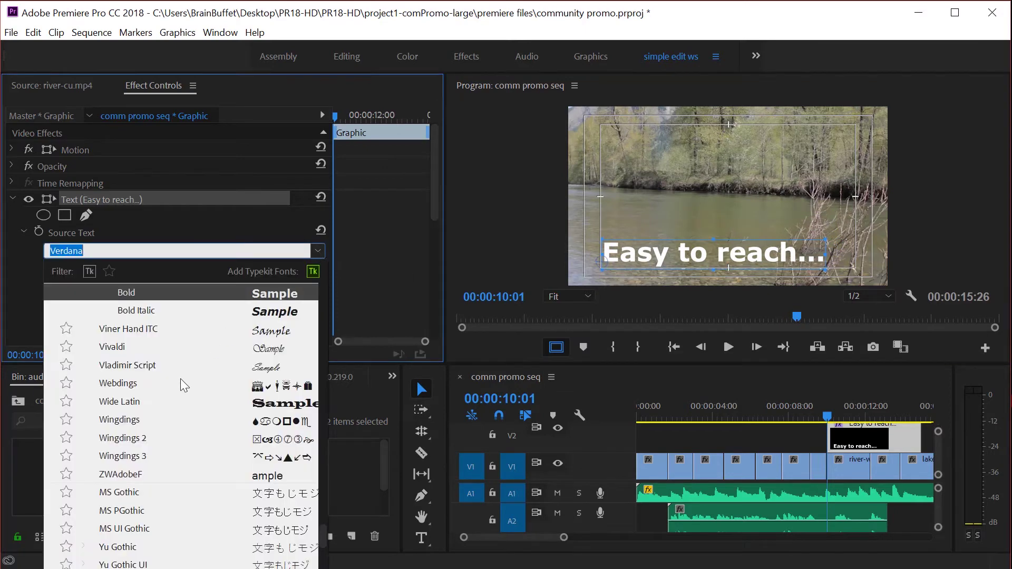
{"action": "scroll", "coordinate": [225, 377], "scroll_direction": "up", "scroll_amount": 5}
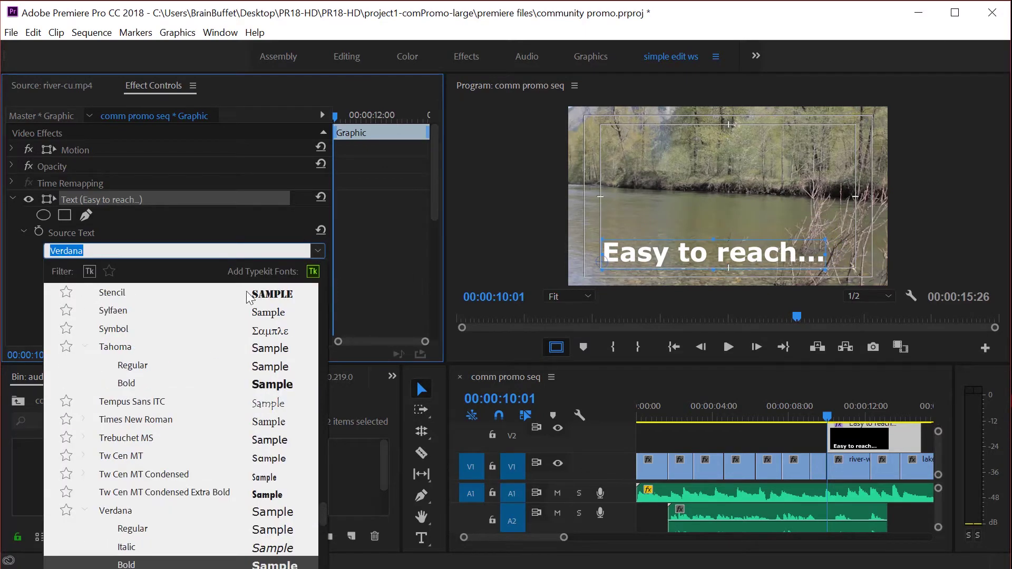
{"action": "left_click", "coordinate": [138, 297]}
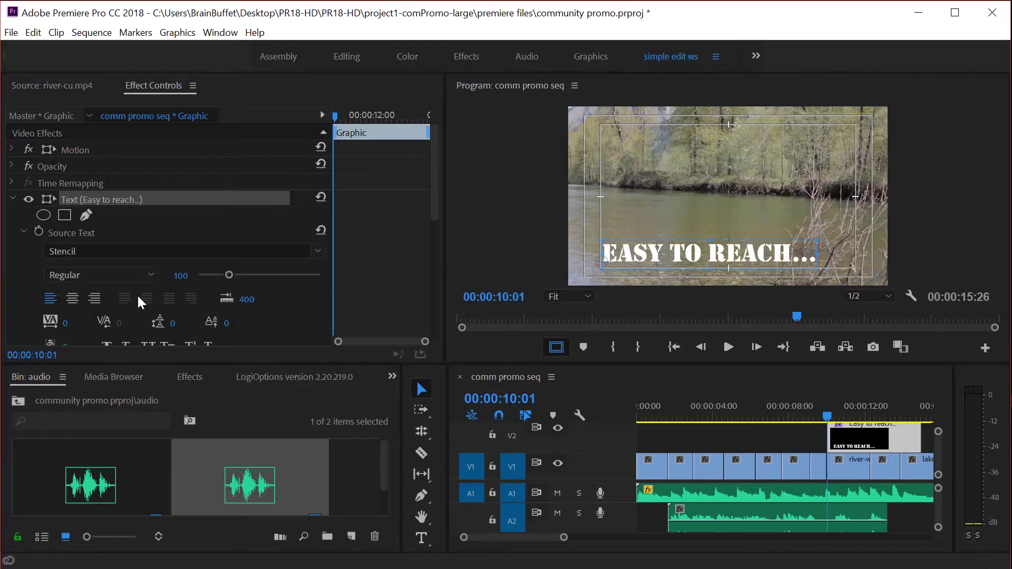
{"action": "double_click", "coordinate": [643, 254]}
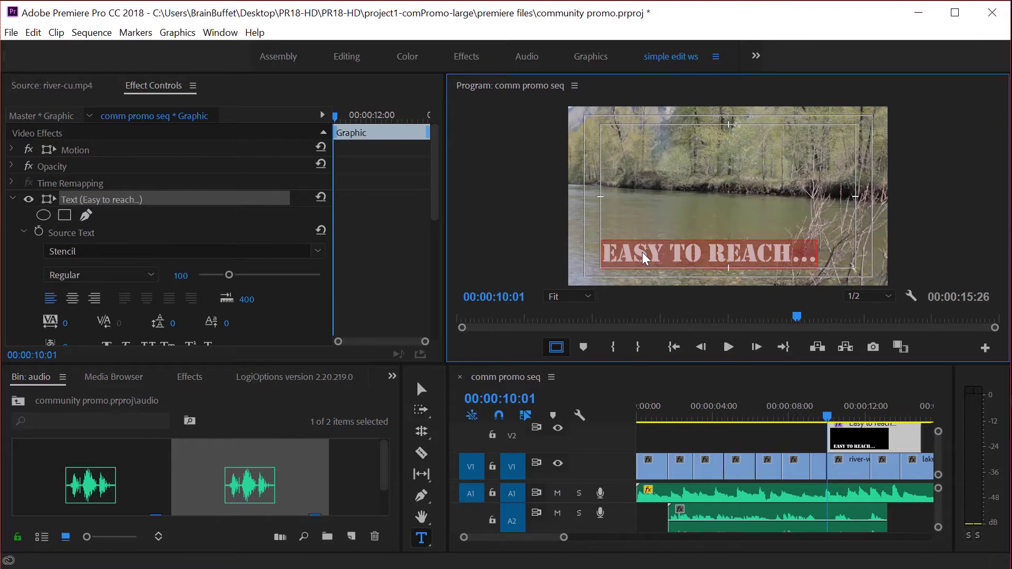
{"action": "left_click", "coordinate": [423, 387]}
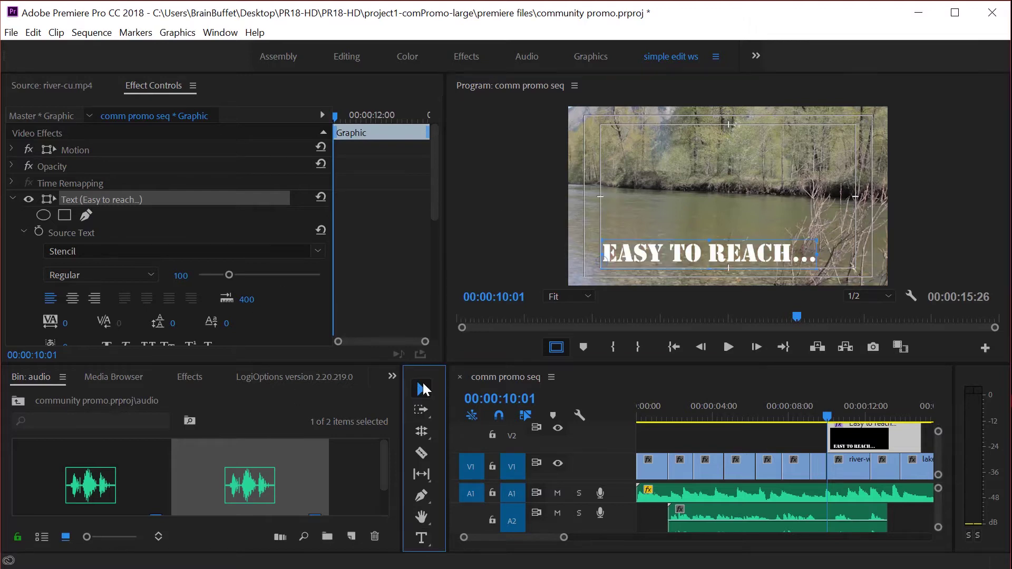
{"action": "left_click", "coordinate": [656, 260]}
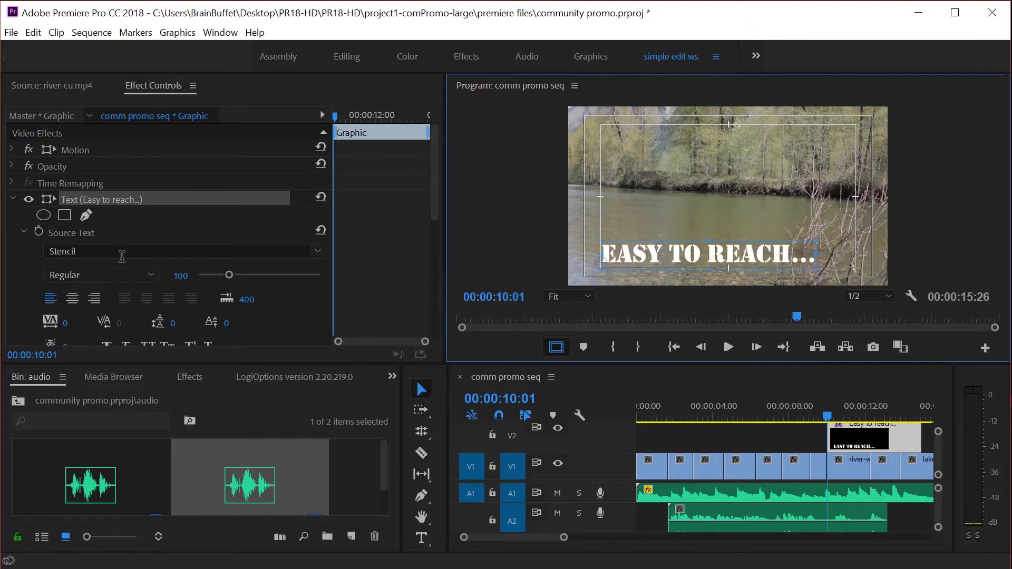
Set the title font back to Tahoma and try a dark red fill.
{"action": "scroll", "coordinate": [121, 253], "scroll_direction": "down", "scroll_amount": 3}
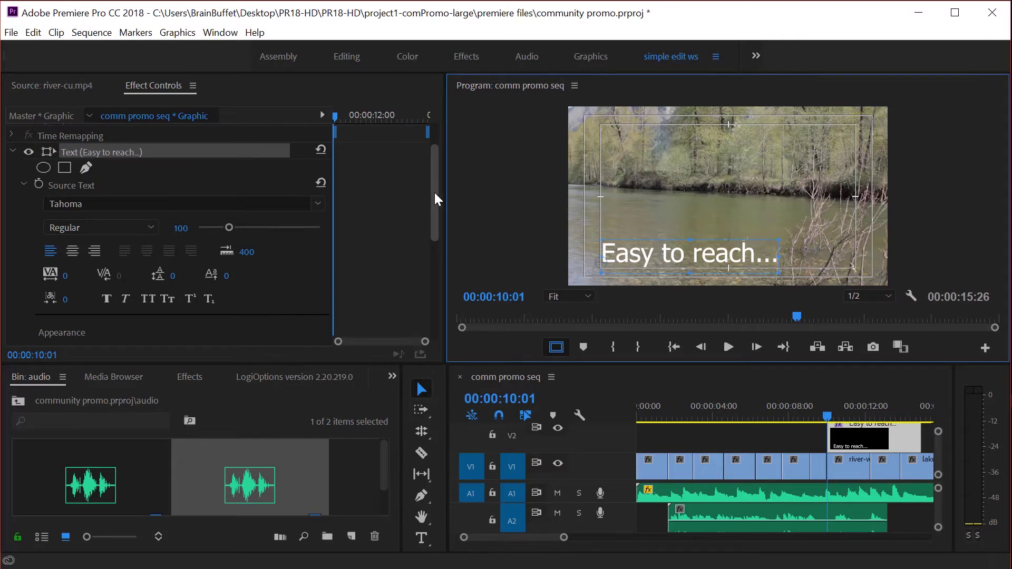
{"action": "mouse_move", "coordinate": [435, 192]}
{"action": "left_mouse_down"}
{"action": "mouse_move", "coordinate": [436, 210]}
{"action": "mouse_move", "coordinate": [382, 248]}
{"action": "left_mouse_up"}
{"action": "left_click", "coordinate": [91, 246]}
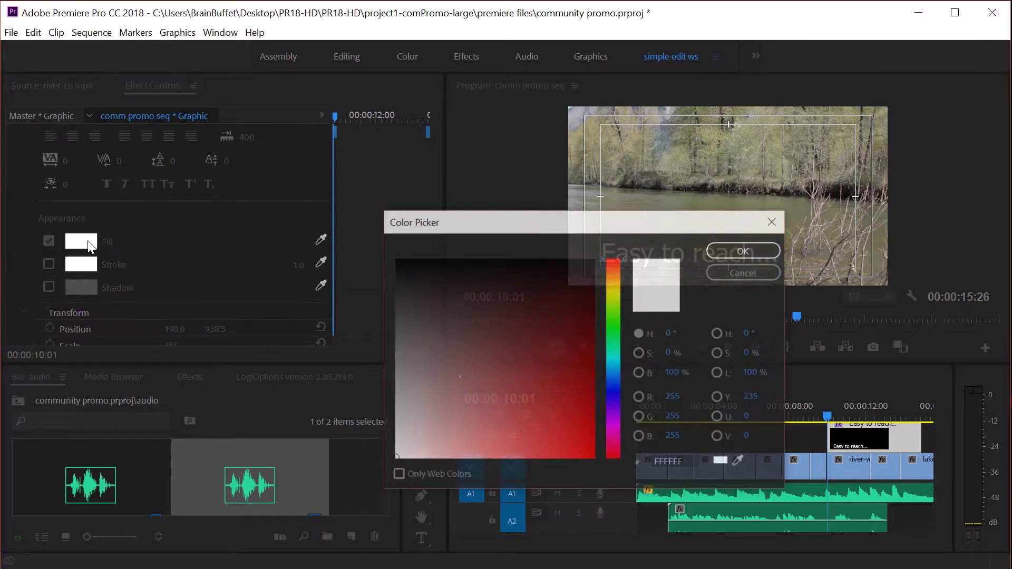
{"action": "left_click_drag", "start_coordinate": [538, 343], "coordinate": [531, 381]}
{"action": "left_click", "coordinate": [737, 255]}
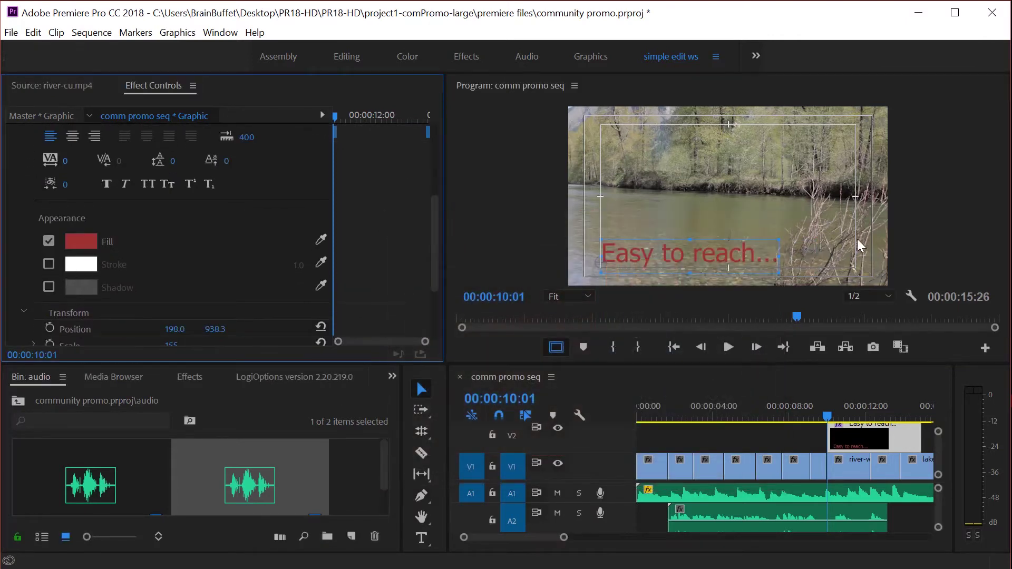
Change the title's fill colour to white.
{"action": "left_click", "coordinate": [81, 243]}
{"action": "left_click_drag", "start_coordinate": [420, 345], "coordinate": [352, 517]}
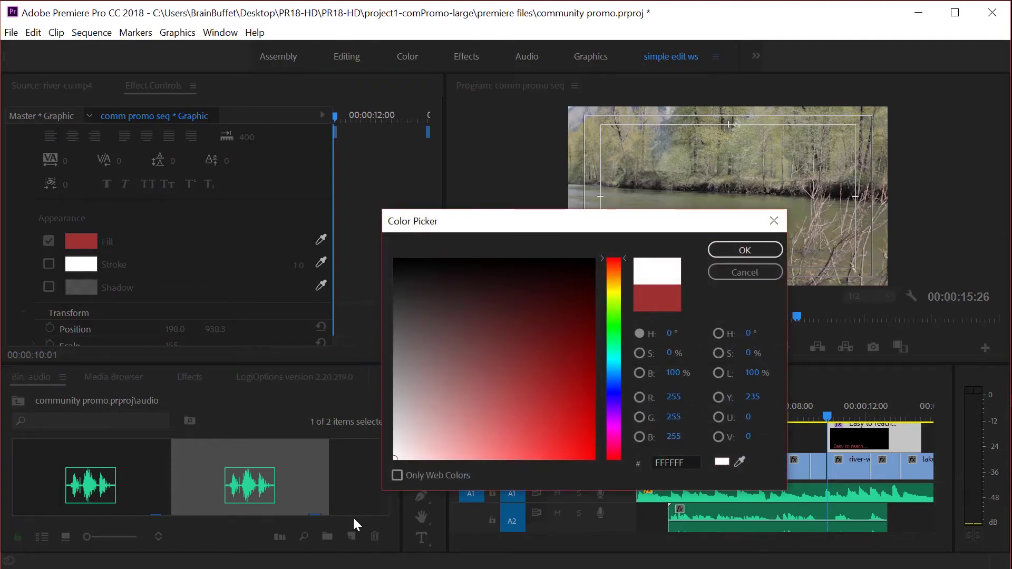
{"action": "left_click", "coordinate": [743, 253]}
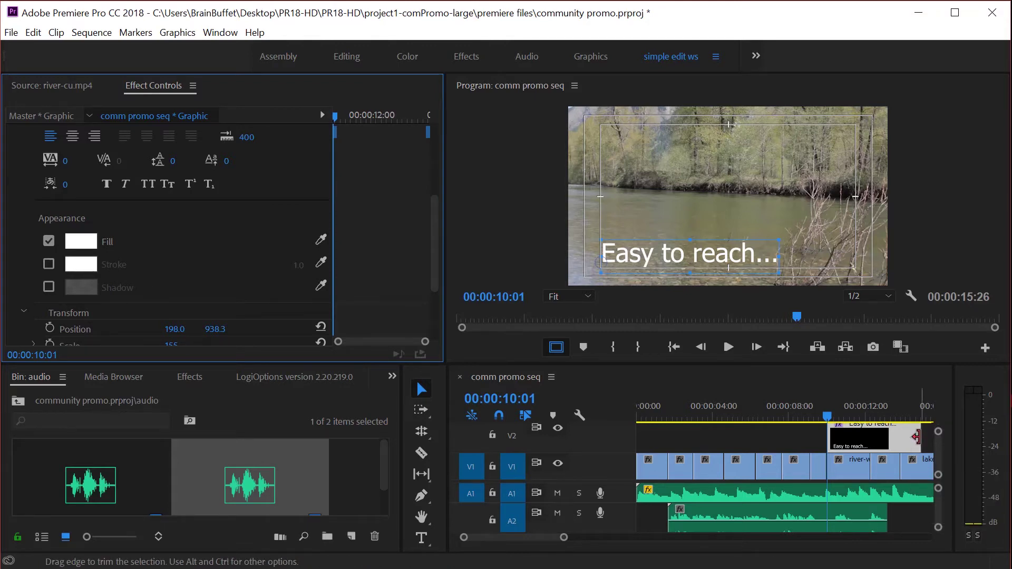
Trim the title's end back 3:10 to 00:00:11:19, preview it, and park the playhead at 00:00:11:25.
{"action": "left_click_drag", "start_coordinate": [917, 438], "coordinate": [856, 447]}
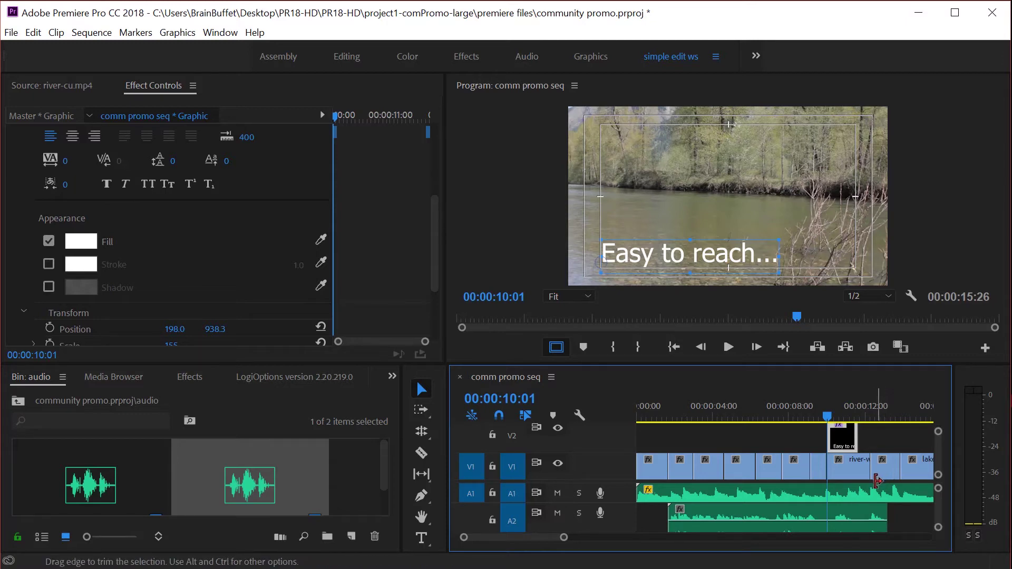
{"action": "key", "text": "space"}
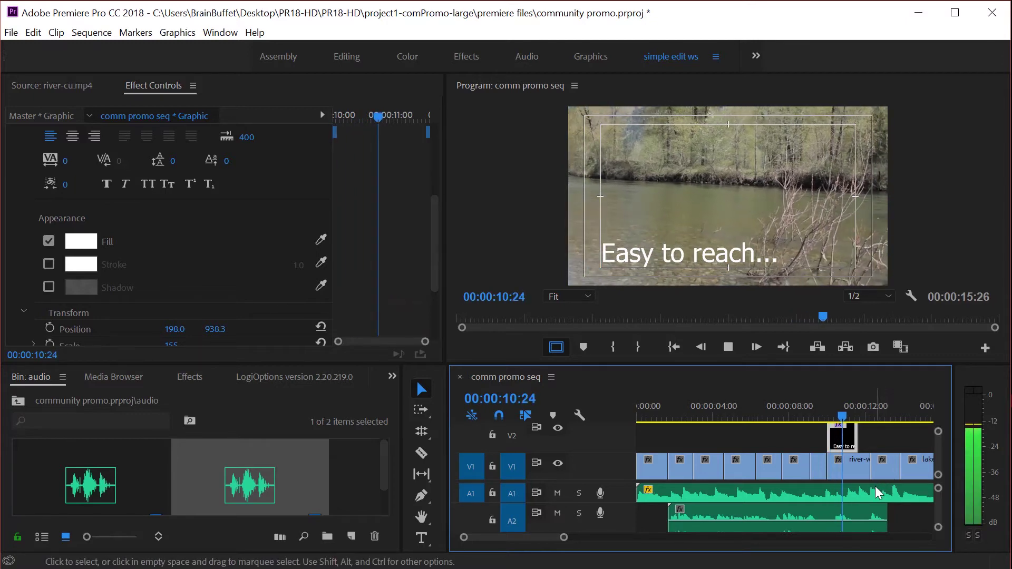
{"action": "key", "text": "space"}
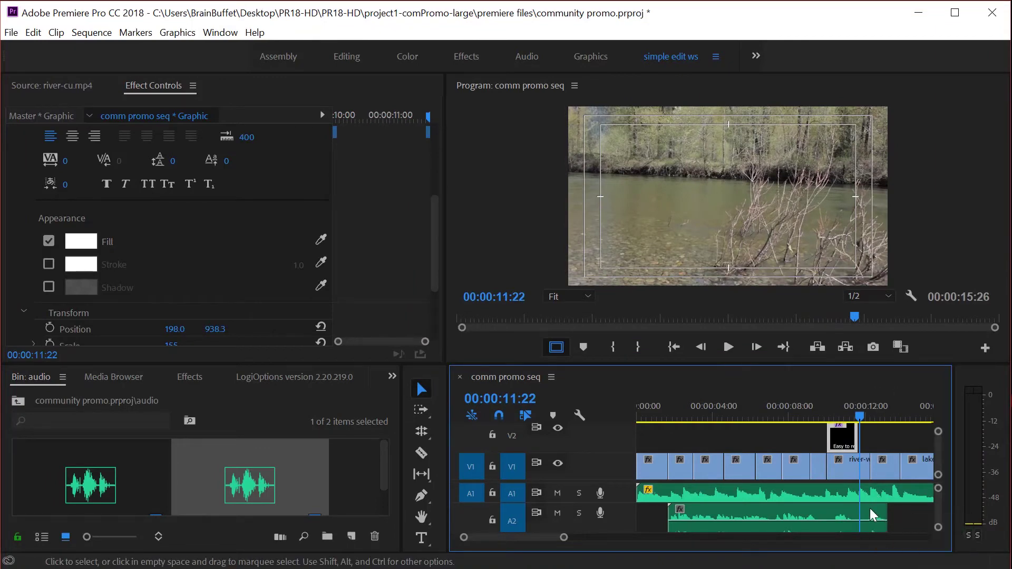
{"action": "left_click_drag", "start_coordinate": [859, 418], "coordinate": [863, 419]}
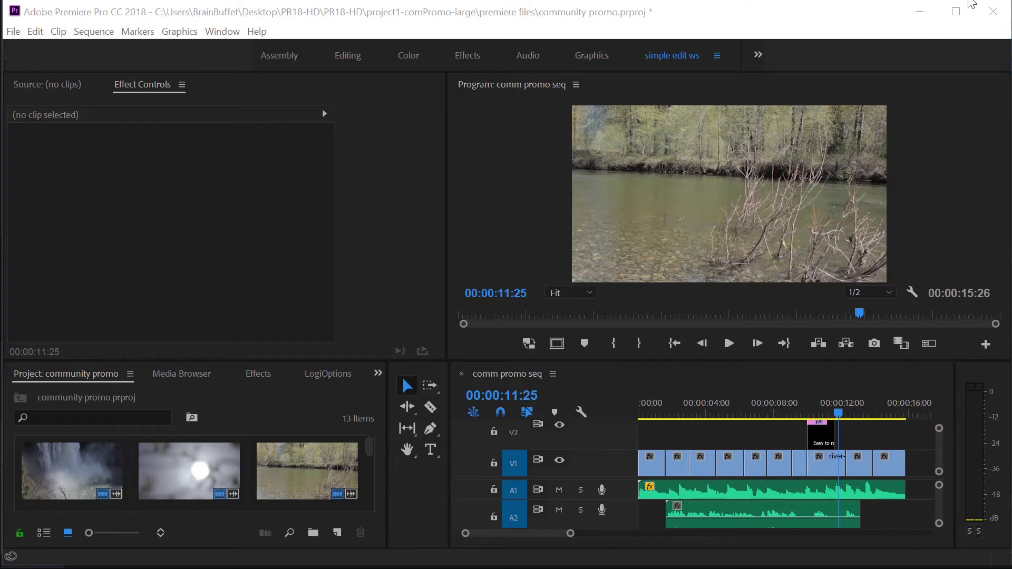
Copy the V2 'Easy to reach...' title clip using Edit > Copy.
{"action": "left_click", "coordinate": [821, 445]}
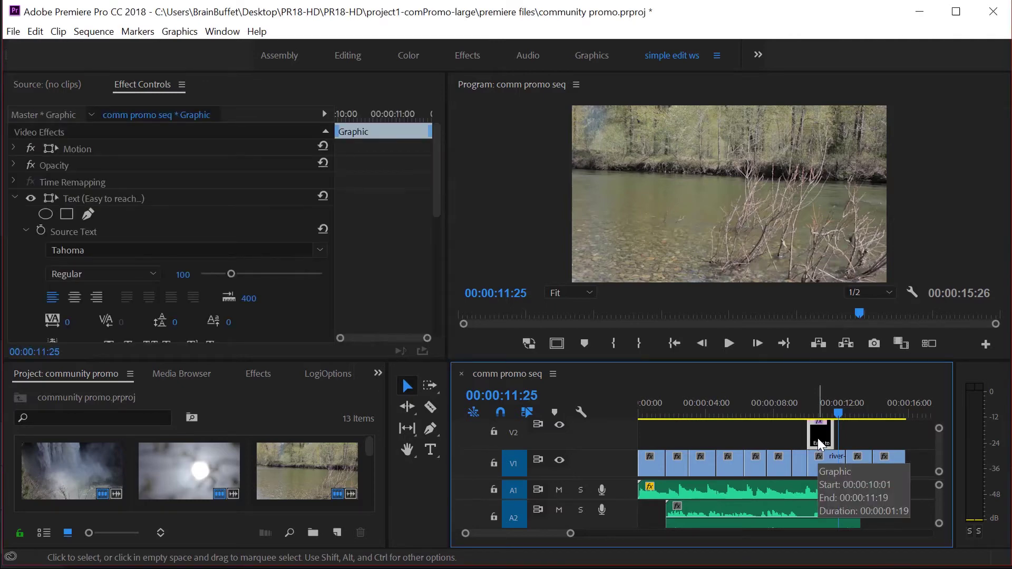
{"action": "right_click", "coordinate": [820, 445]}
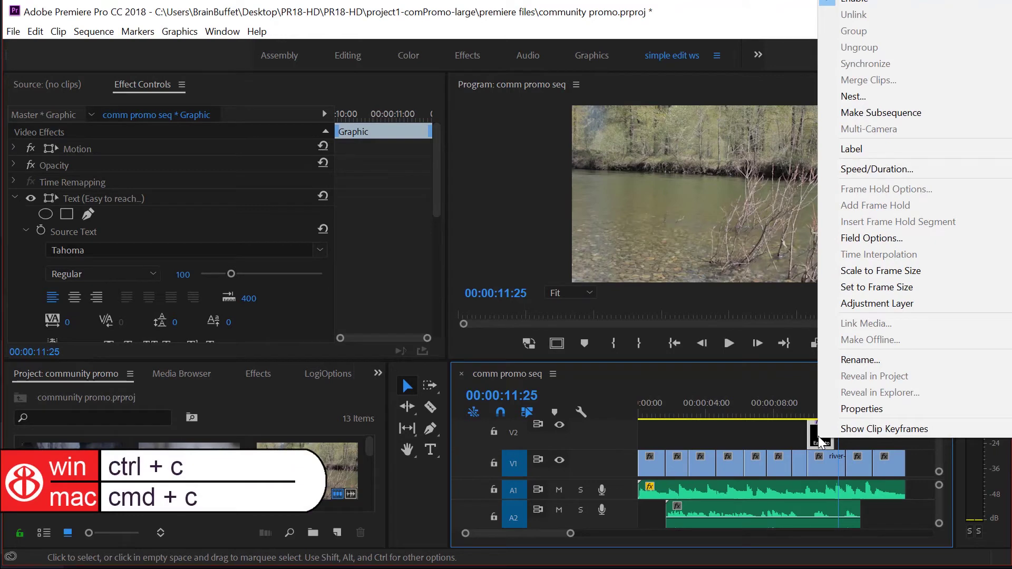
{"action": "left_click", "coordinate": [52, 32]}
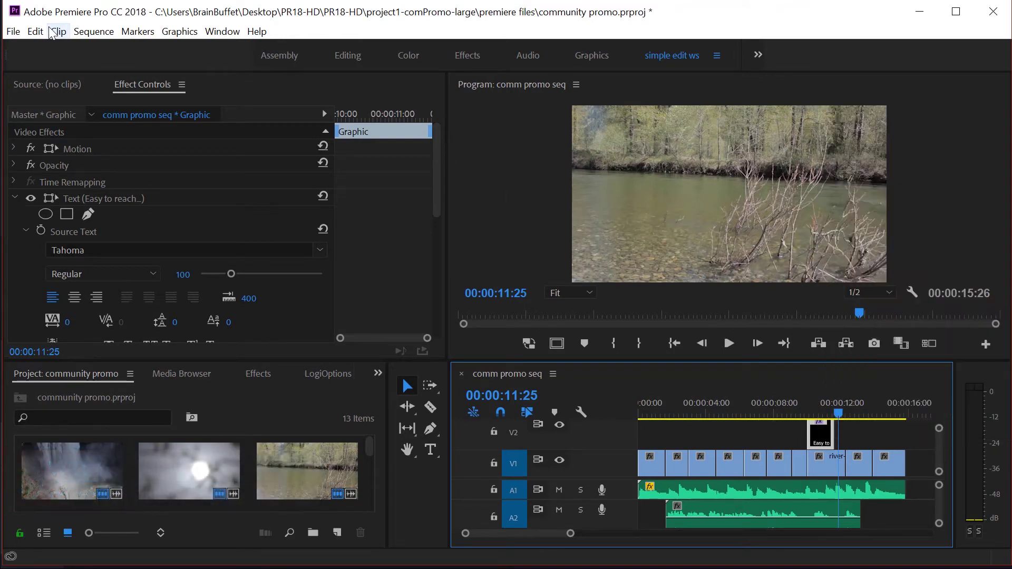
{"action": "left_click", "coordinate": [36, 32]}
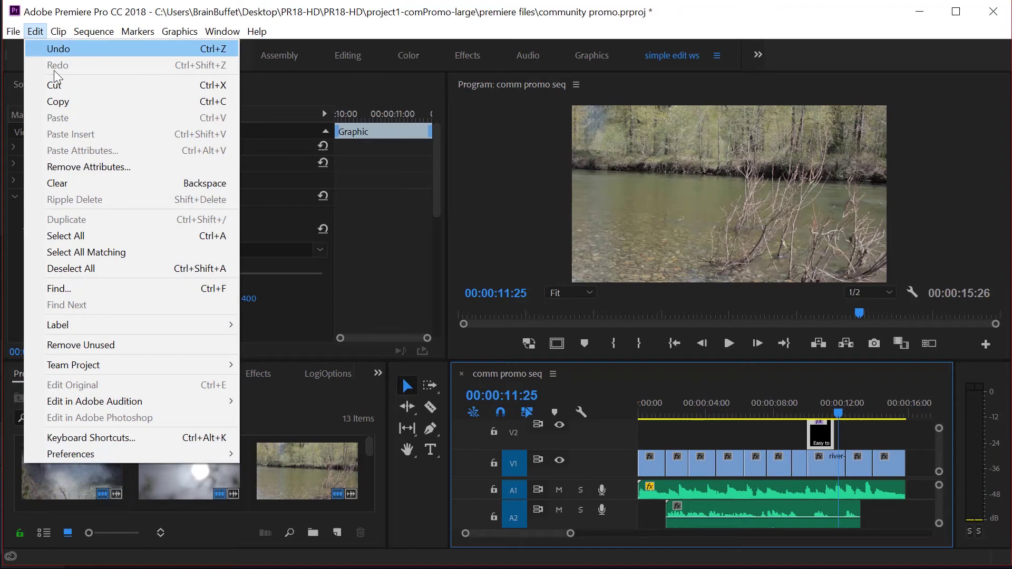
{"action": "left_click", "coordinate": [58, 101]}
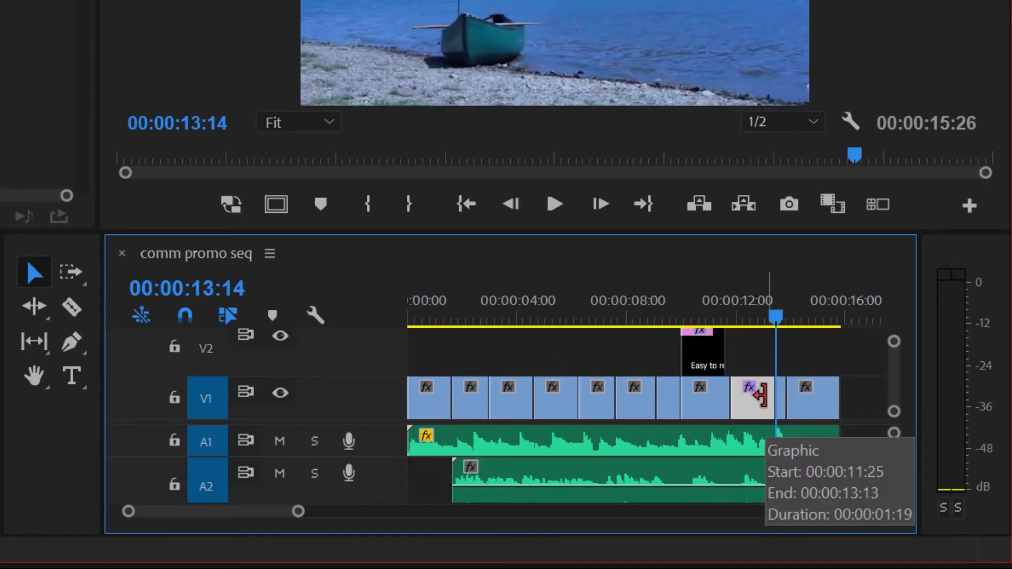
Undo the V1 paste, target only V2, paste the title at 00:00:11:25, then clear V1/V2 targeting.
{"action": "key", "text": "ctrl+z"}
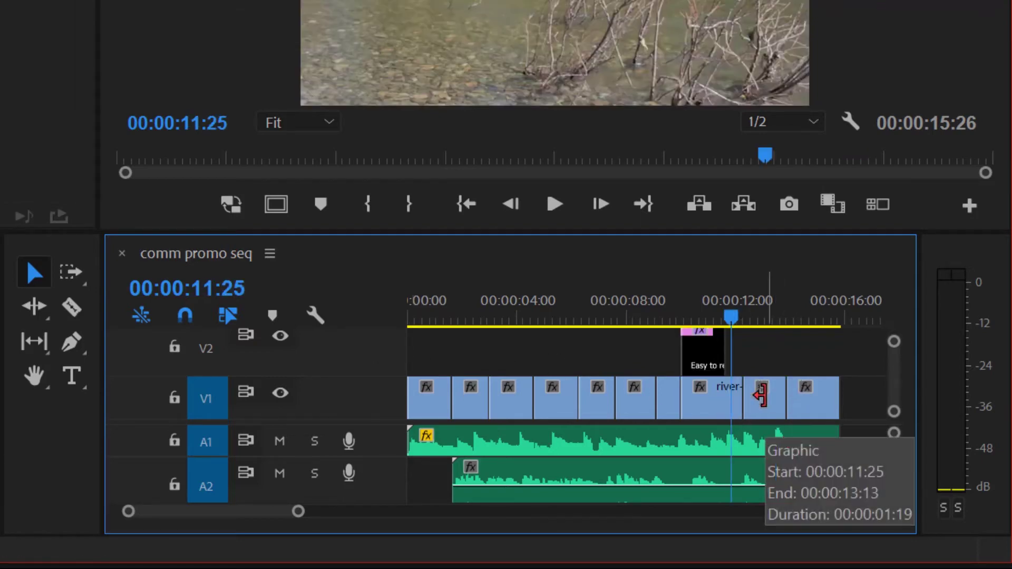
{"action": "left_click", "coordinate": [207, 405]}
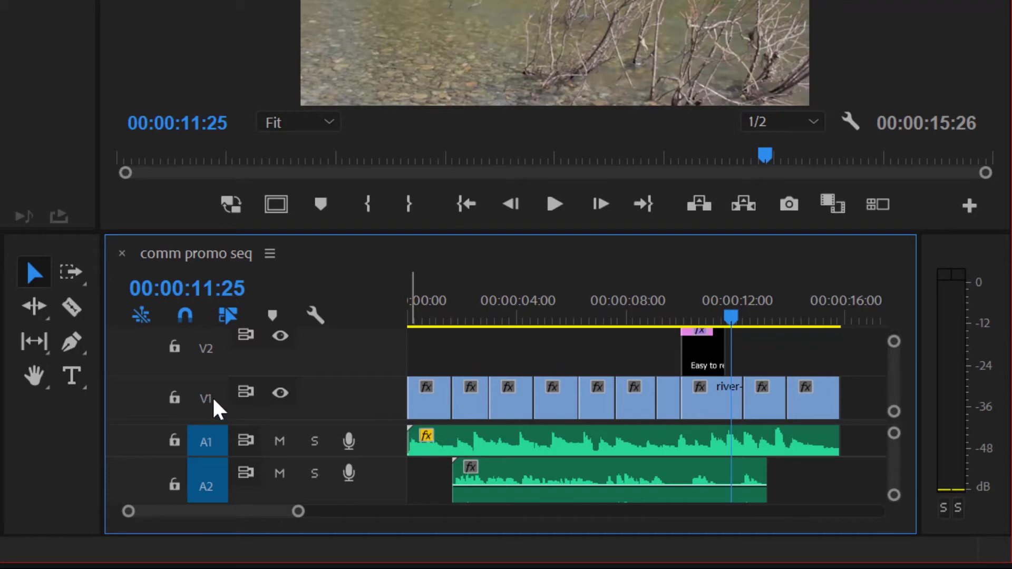
{"action": "left_click", "coordinate": [216, 363]}
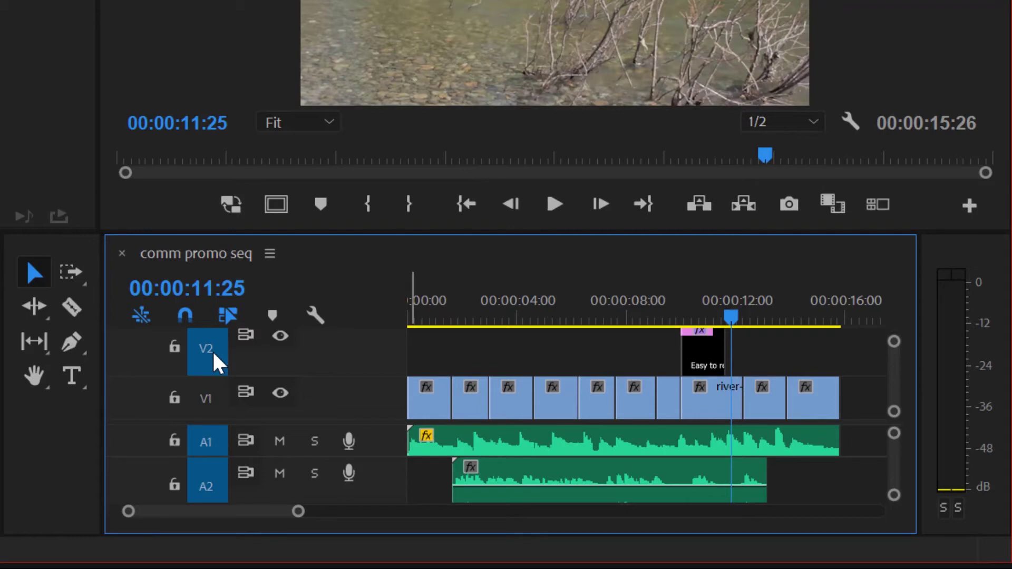
{"action": "key", "text": "ctrl+v"}
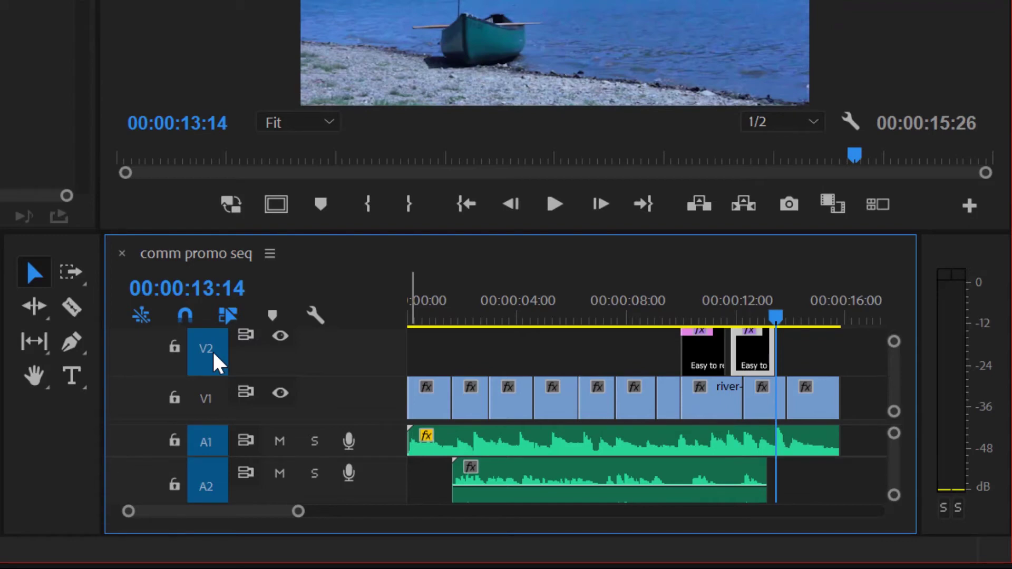
{"action": "left_click", "coordinate": [205, 411]}
{"action": "left_click", "coordinate": [204, 406]}
{"action": "left_click", "coordinate": [211, 355]}
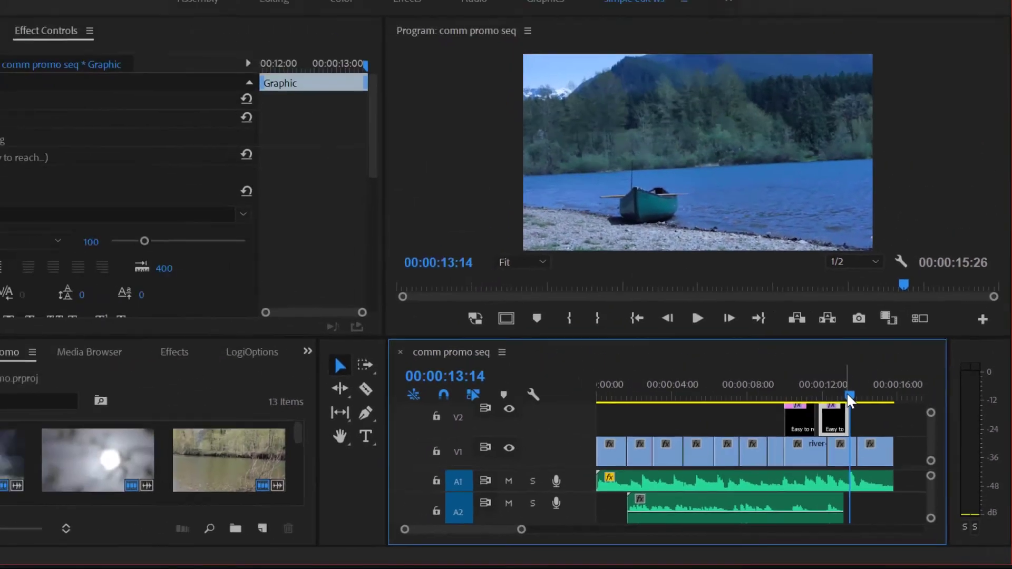
Park the playhead in the second title over the lake shot and retype it as 'Hard to leave.'.
{"action": "left_click", "coordinate": [770, 317]}
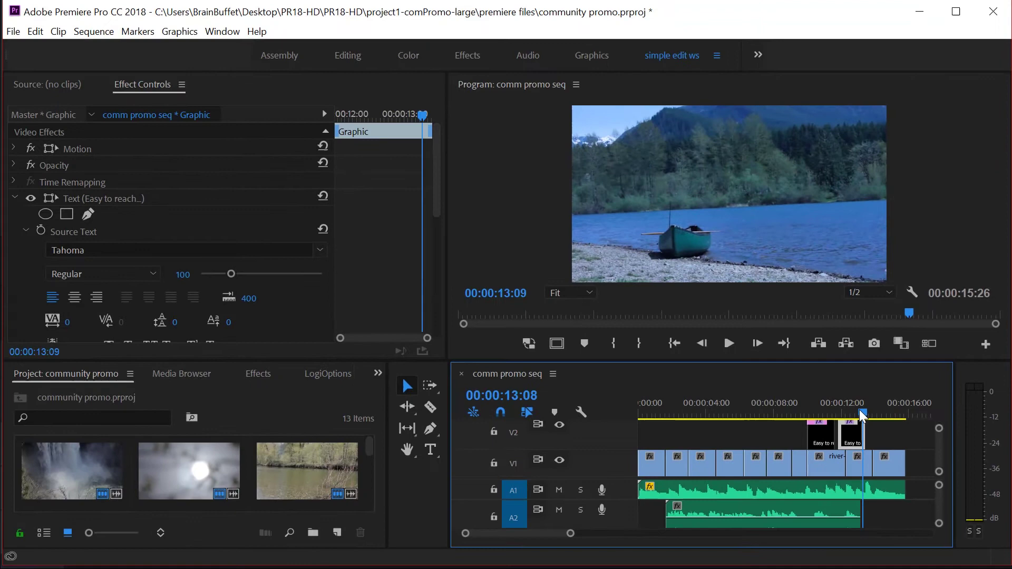
{"action": "left_click_drag", "start_coordinate": [859, 410], "coordinate": [853, 408]}
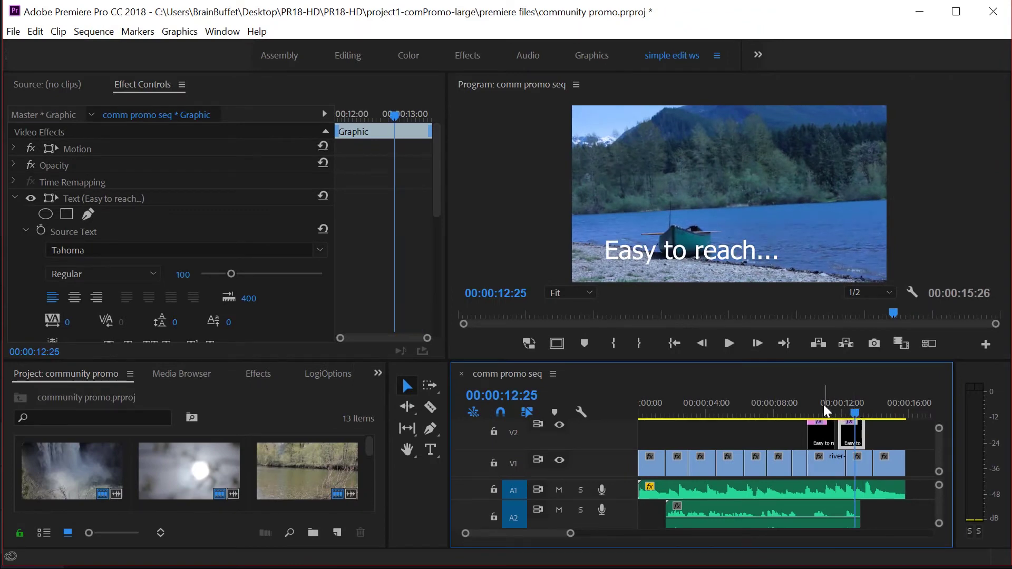
{"action": "left_click", "coordinate": [822, 407]}
{"action": "left_click", "coordinate": [856, 399]}
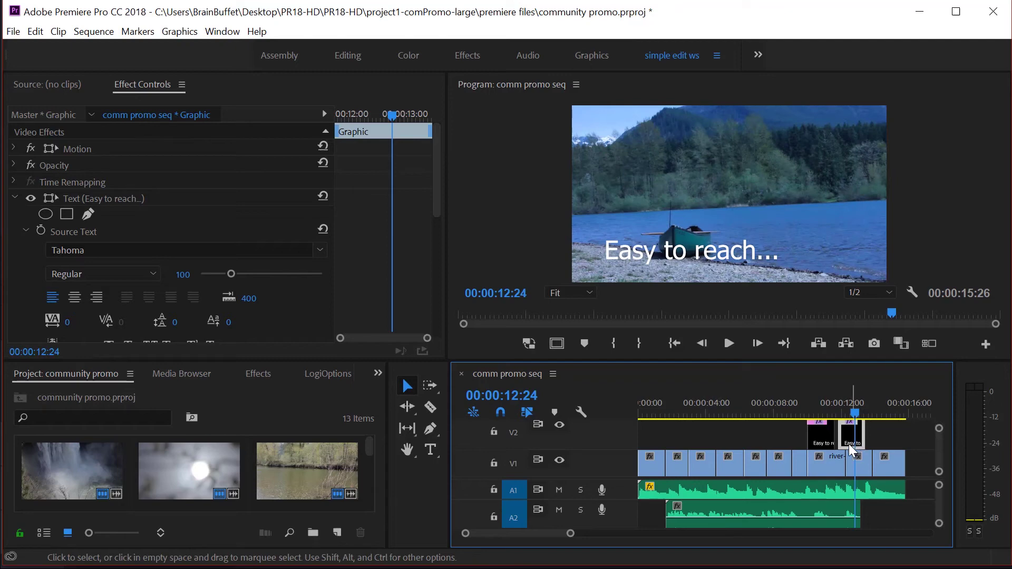
{"action": "left_click", "coordinate": [715, 260]}
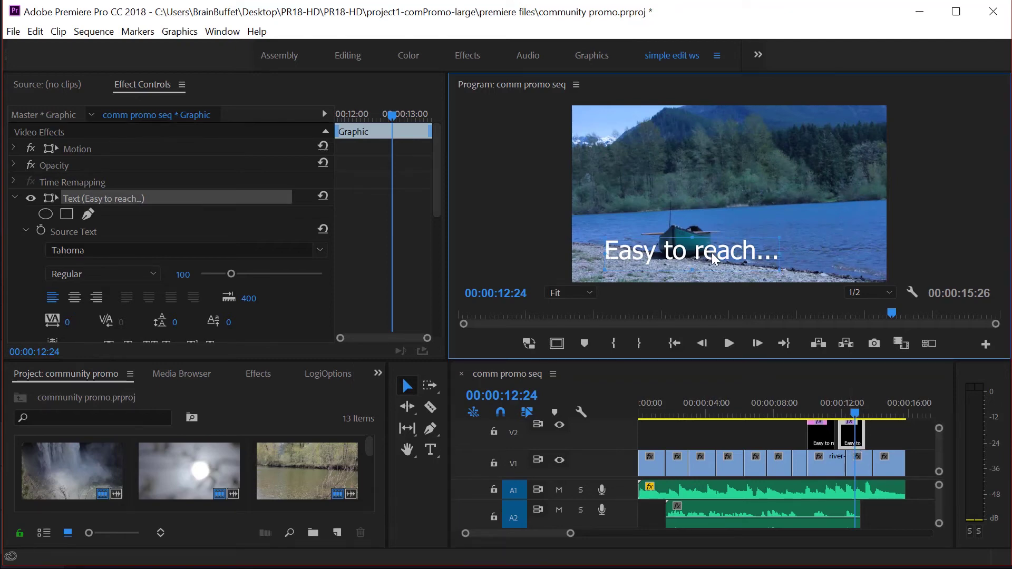
{"action": "double_click", "coordinate": [715, 259]}
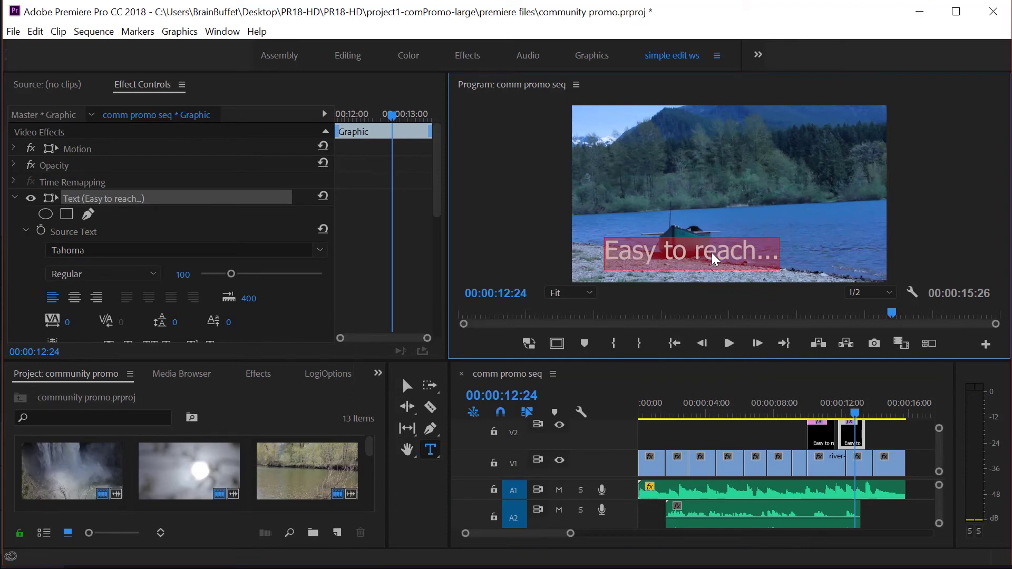
{"action": "type", "text": "Hard"}
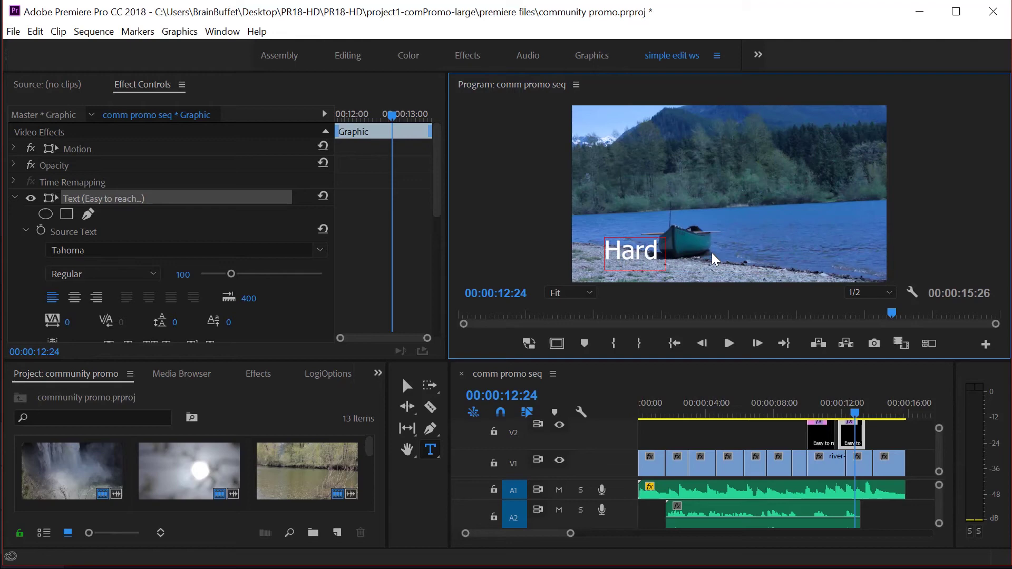
{"action": "type", "text": " to leave."}
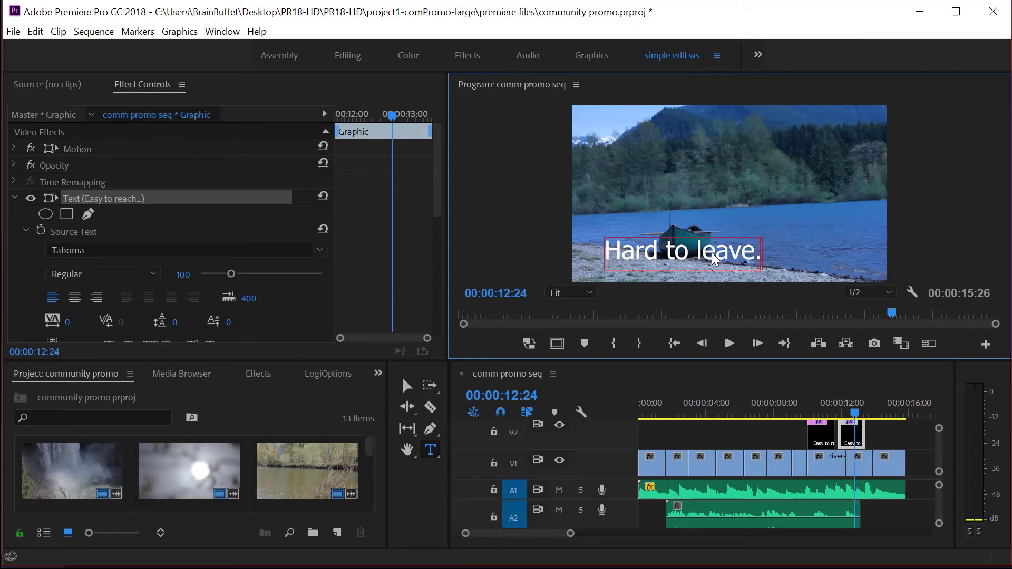
Switch to the Graphics workspace and show the 'Hard to leave.' title's Essential Graphics Edit properties.
{"action": "left_click", "coordinate": [591, 57]}
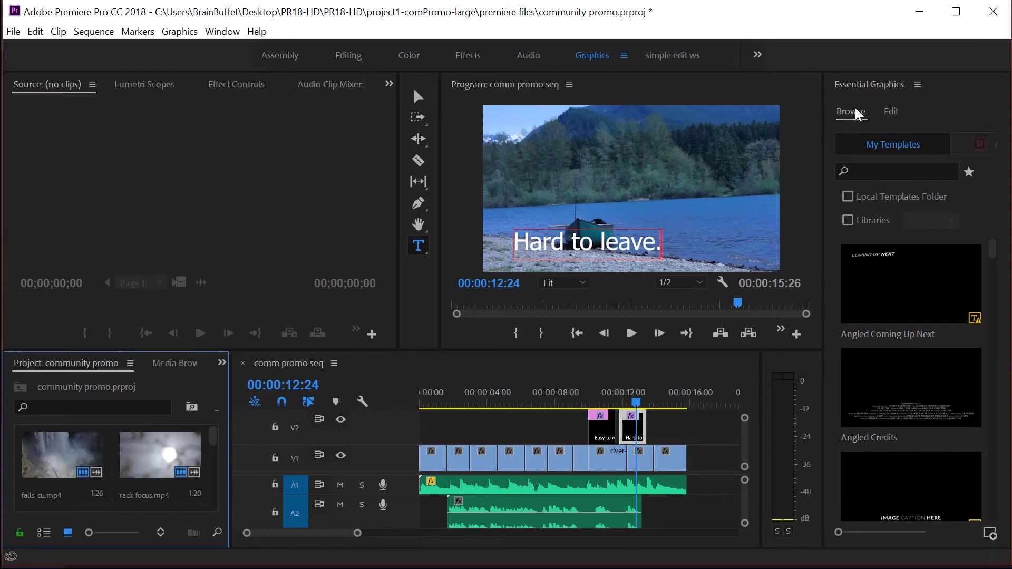
{"action": "left_click", "coordinate": [894, 114]}
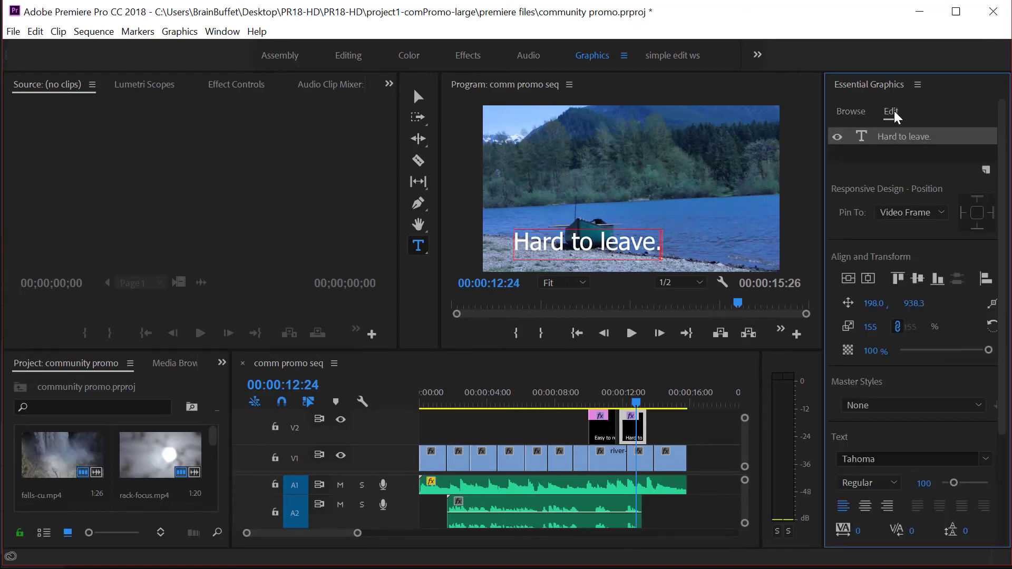
{"action": "left_click", "coordinate": [851, 113]}
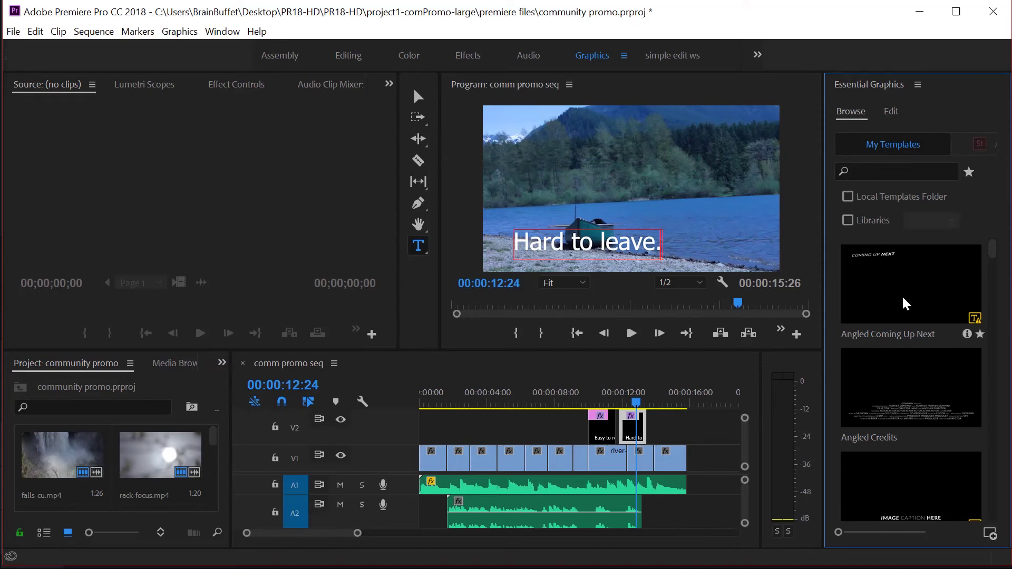
{"action": "left_click_drag", "start_coordinate": [996, 253], "coordinate": [892, 108]}
{"action": "left_click", "coordinate": [893, 111]}
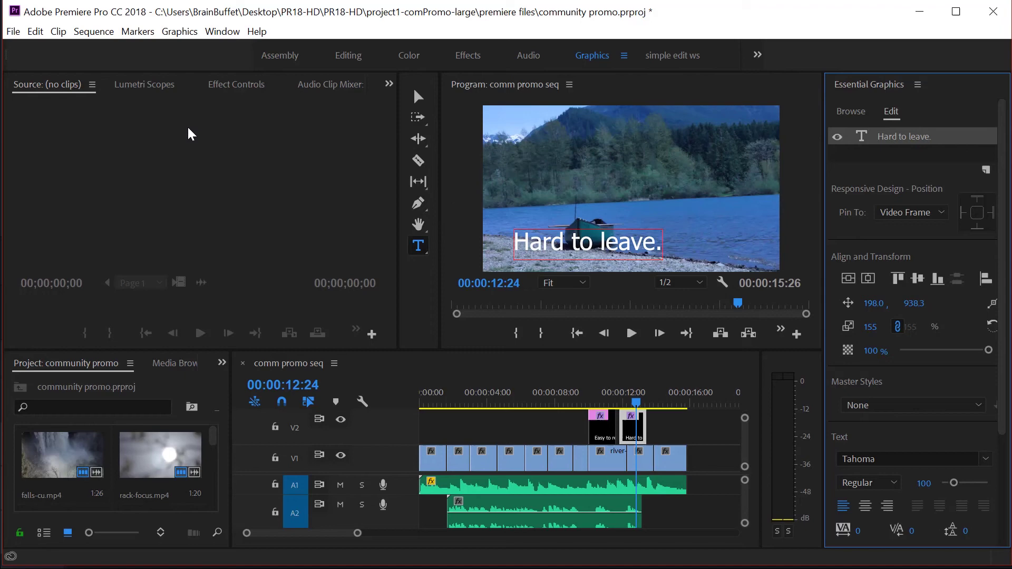
Nudge the 'Hard to leave.' title right and up to position 232.0, 923.3.
{"action": "left_click_drag", "start_coordinate": [1001, 156], "coordinate": [1001, 327]}
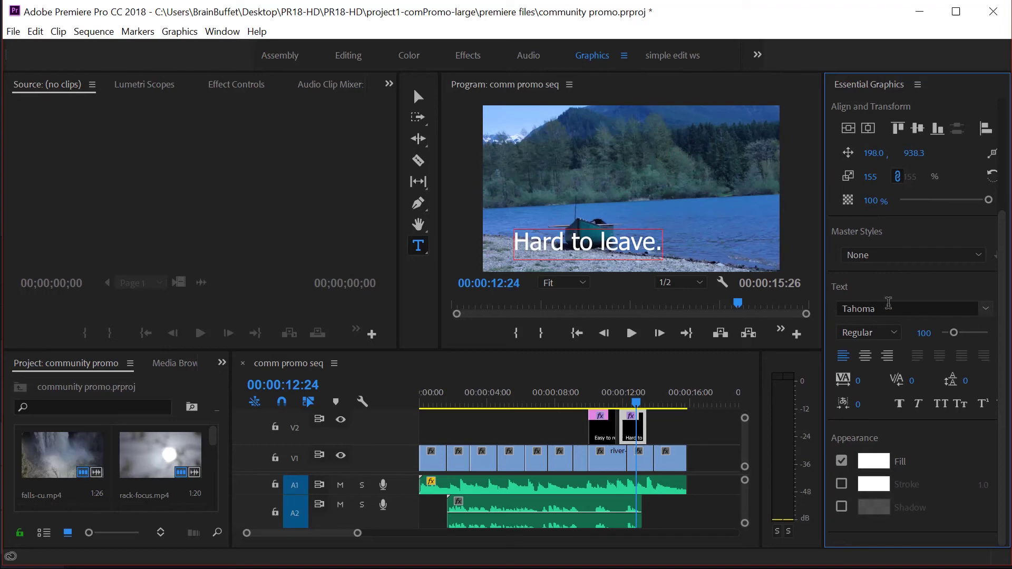
{"action": "left_click_drag", "start_coordinate": [1001, 286], "coordinate": [1004, 199]}
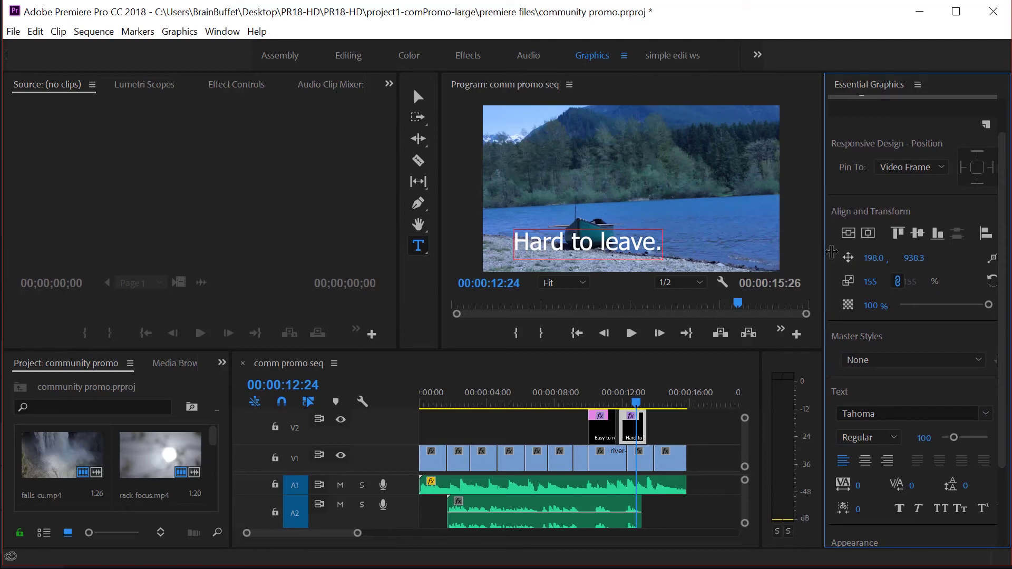
{"action": "key", "text": "ctrl+z"}
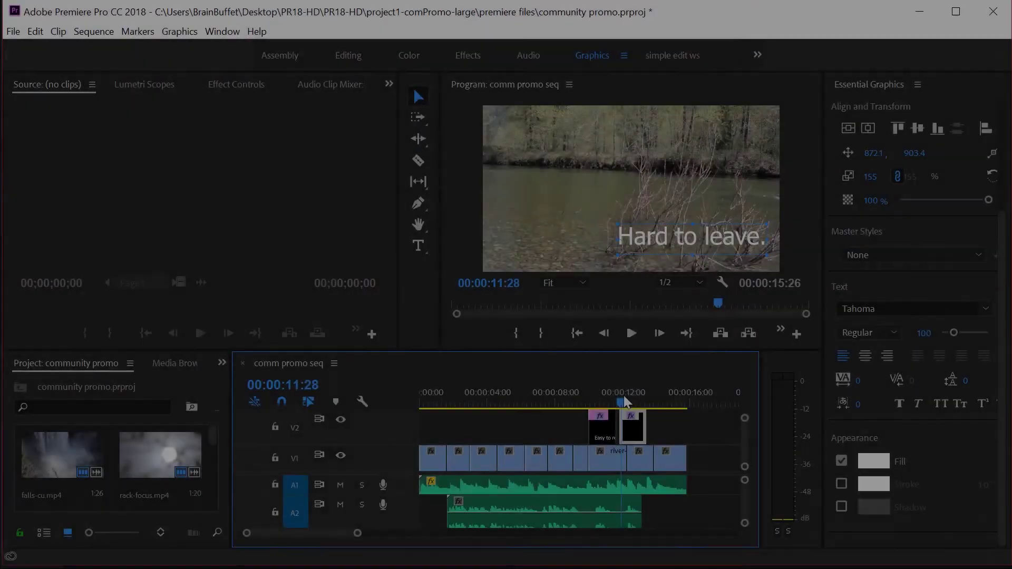
Magnify the timeline around the title change, park the playhead at 11:22, and save the project.
{"action": "left_click_drag", "start_coordinate": [624, 396], "coordinate": [621, 394]}
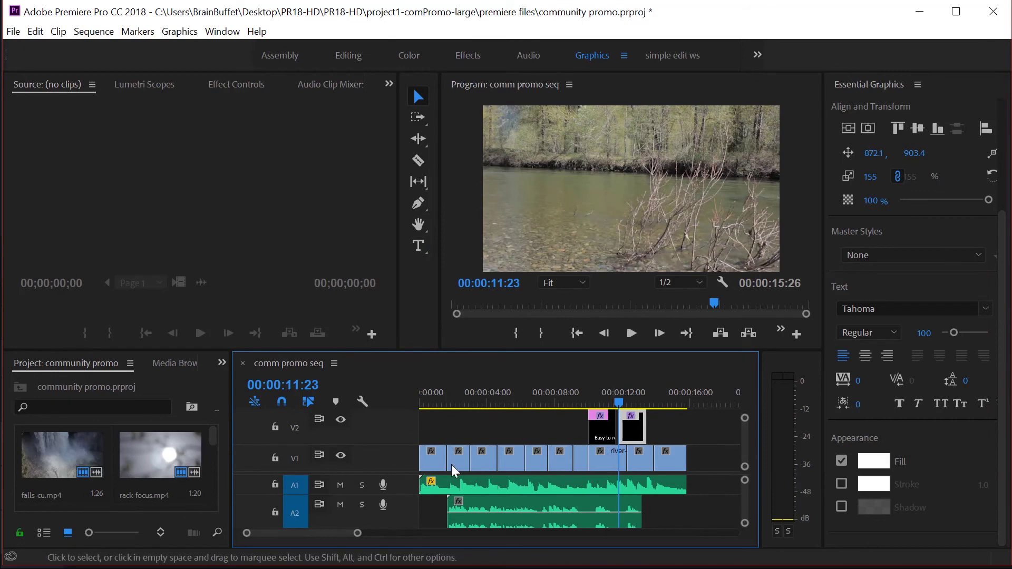
{"action": "left_click_drag", "start_coordinate": [358, 534], "coordinate": [336, 534]}
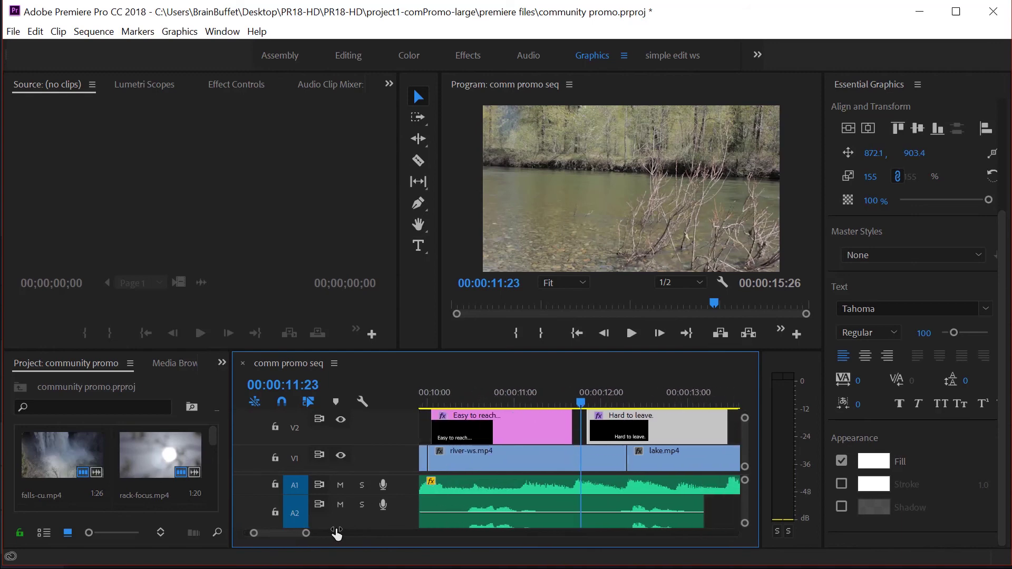
{"action": "left_click", "coordinate": [578, 404]}
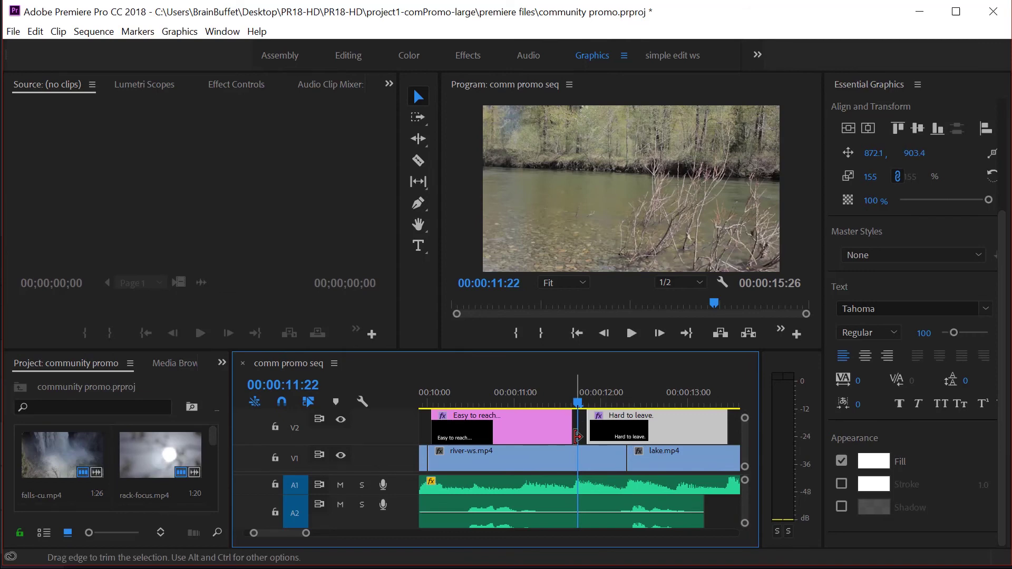
{"action": "key", "text": "ctrl+s"}
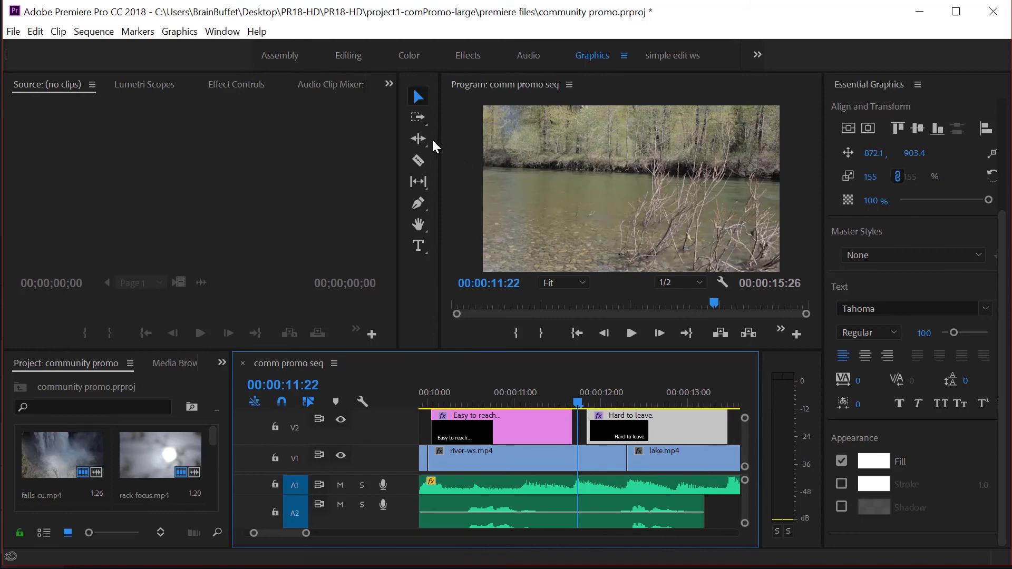
Use the Rolling Edit tool to roll the V1 river-ws.mp4/lake.mp4 cut back to 11:22.
{"action": "left_click", "coordinate": [418, 139]}
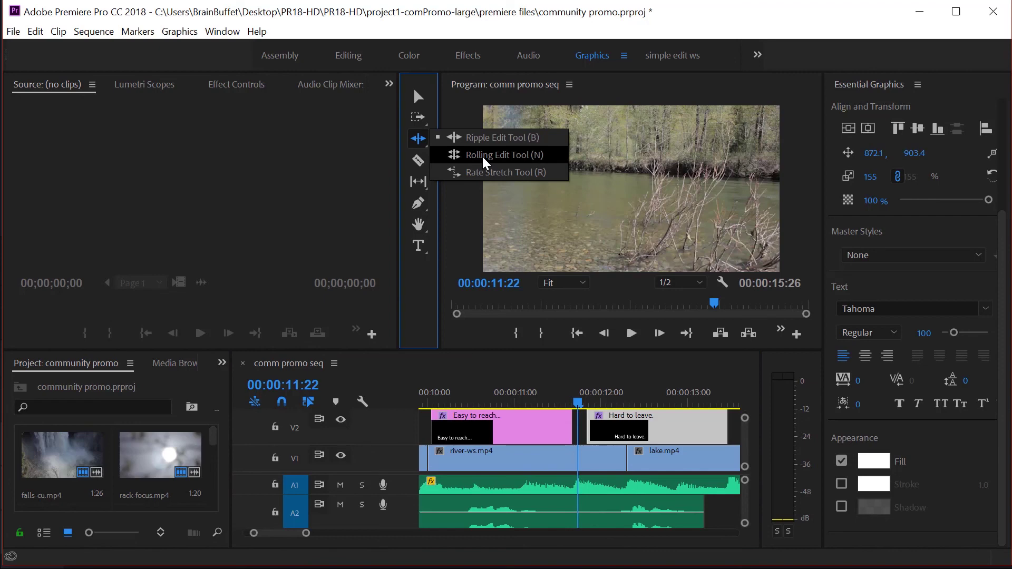
{"action": "left_click", "coordinate": [484, 158]}
{"action": "left_click_drag", "start_coordinate": [627, 458], "coordinate": [576, 460]}
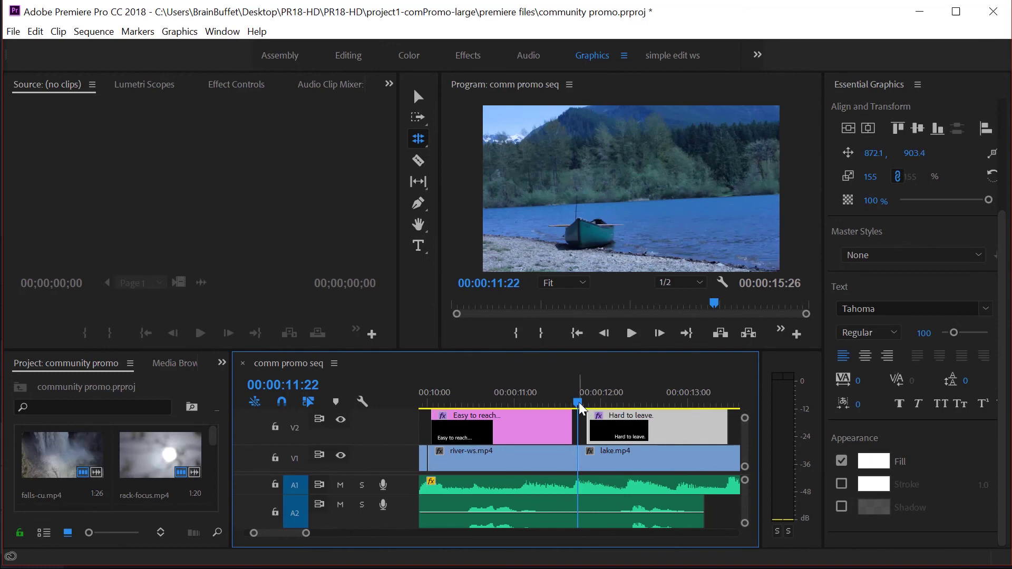
Play back from 10:22 to review the new cut alongside the title change.
{"action": "left_click", "coordinate": [512, 404]}
{"action": "left_click_drag", "start_coordinate": [509, 404], "coordinate": [495, 402]}
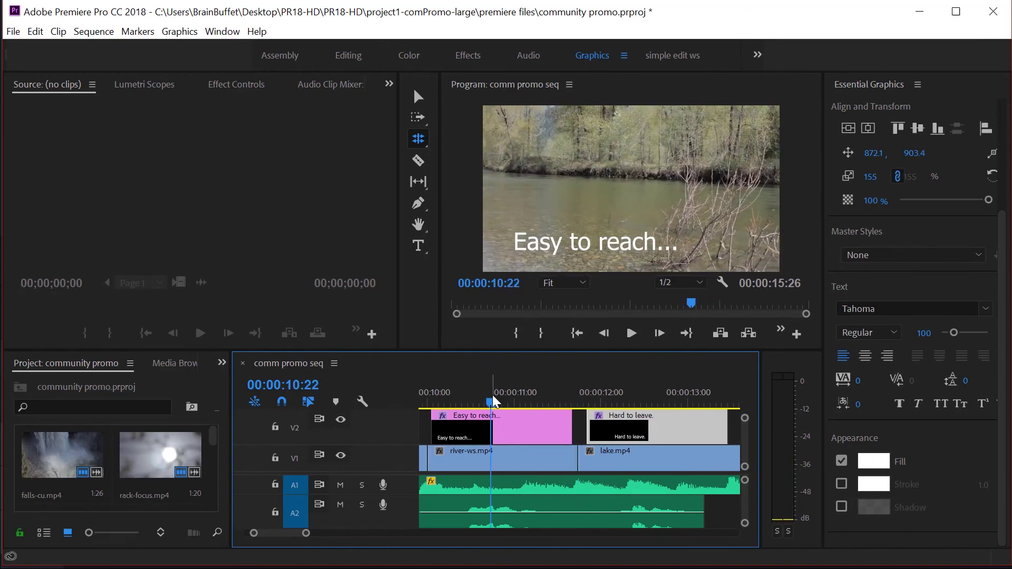
{"action": "key", "text": "space"}
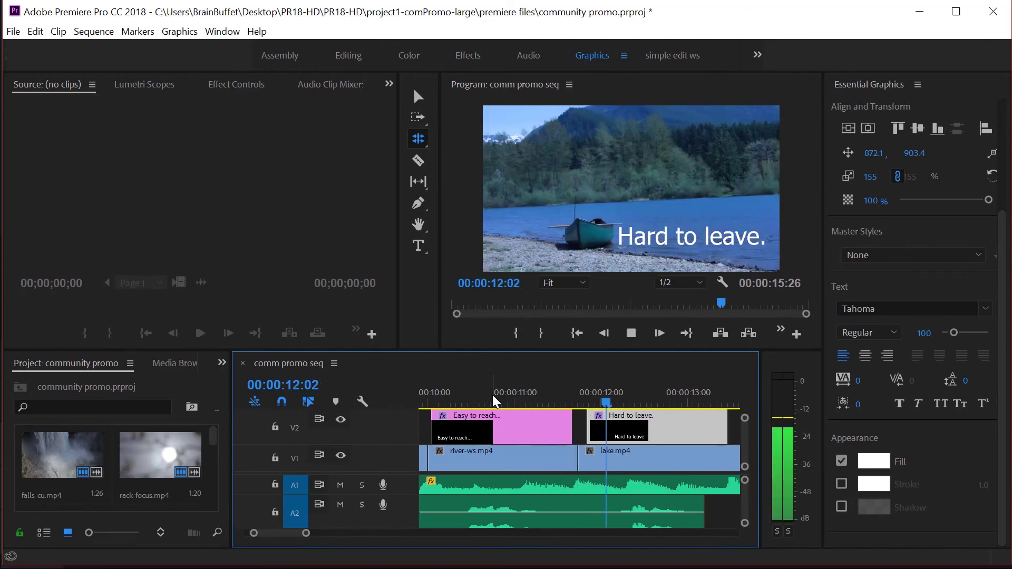
{"action": "key", "text": "space"}
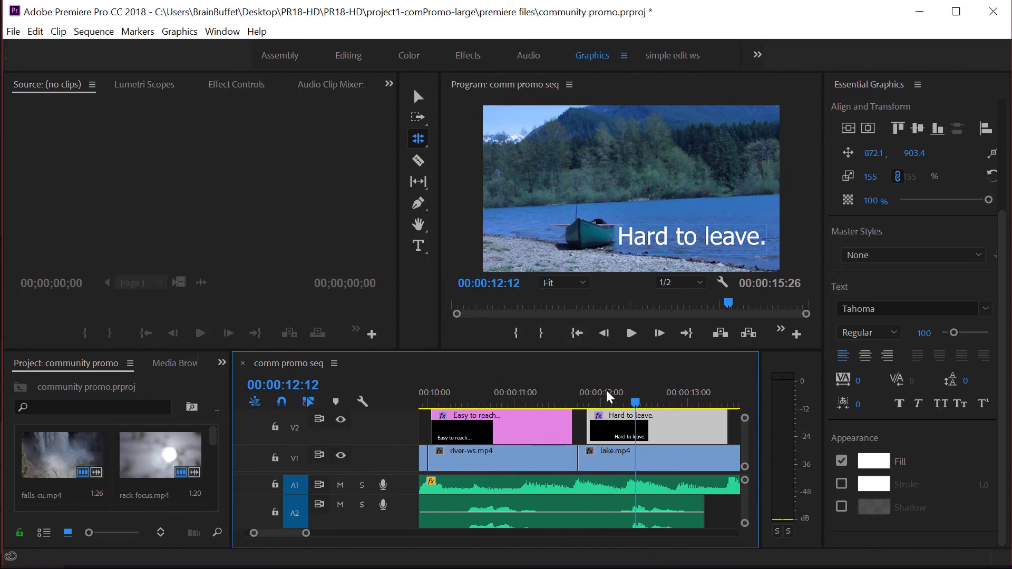